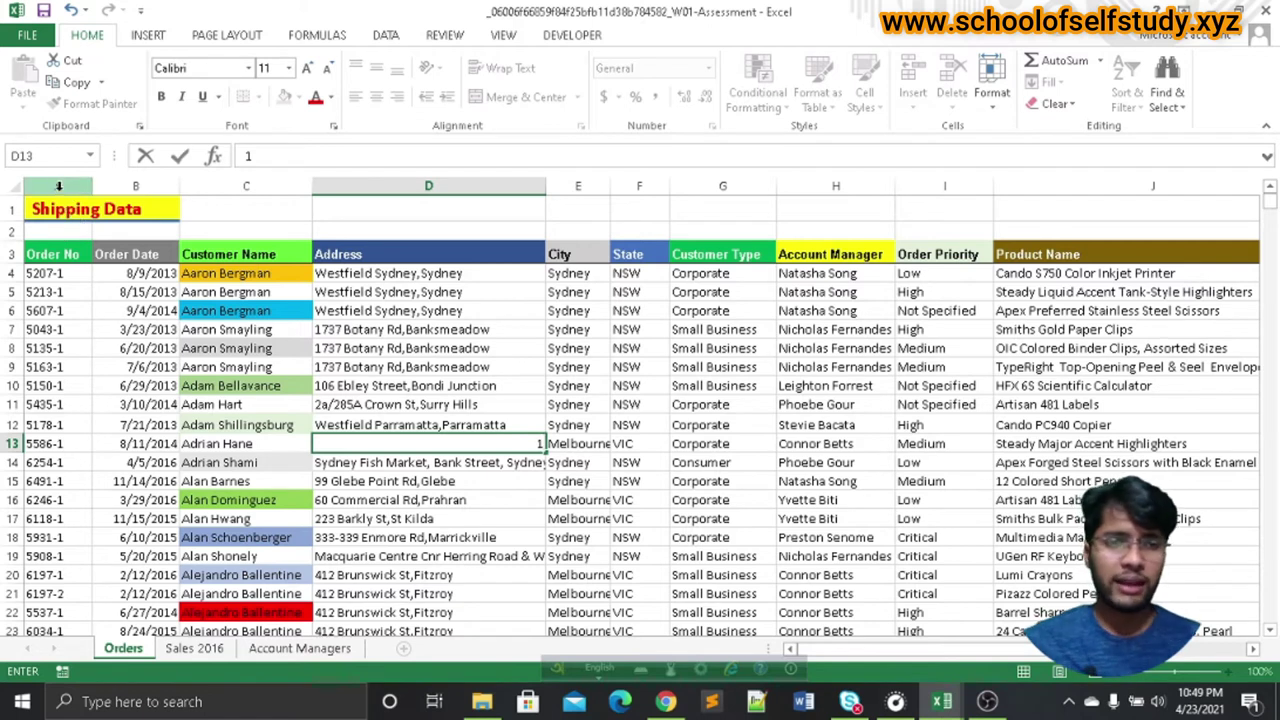
- Select column A, then column B, then row 12, then rows 7 through 12
left_click(58, 186)
left_click(135, 186)
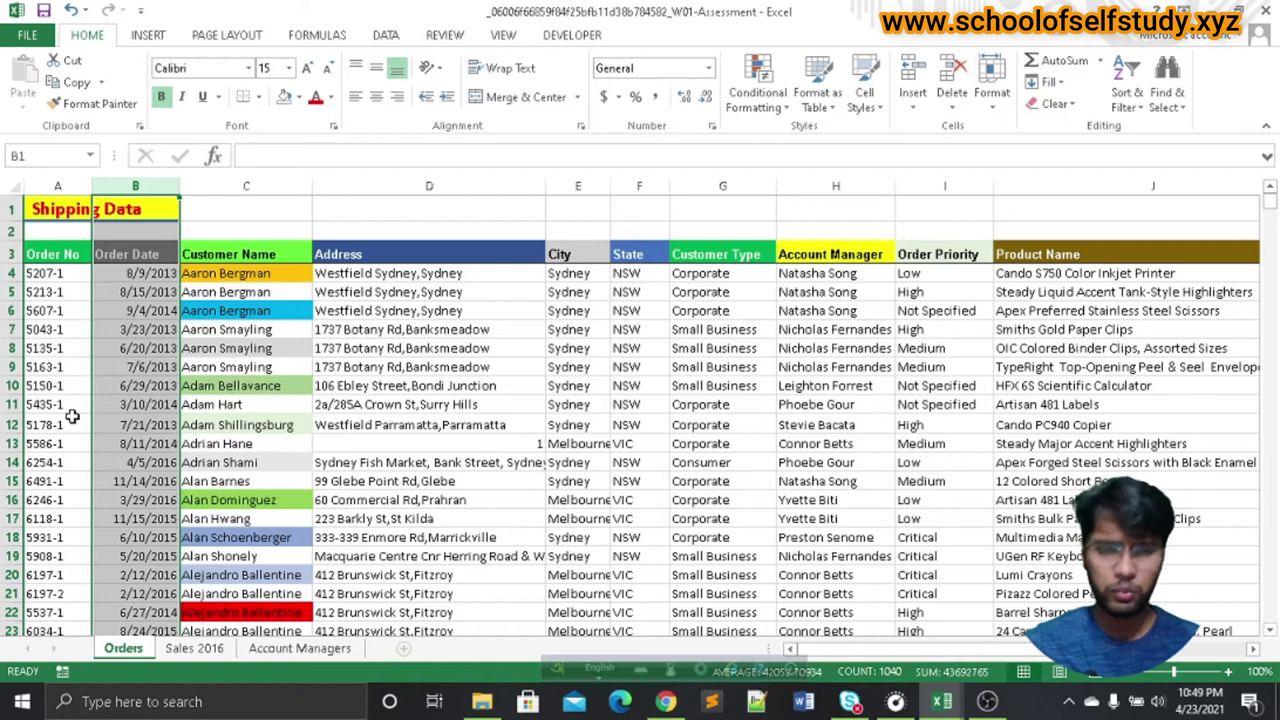
left_click(12, 424)
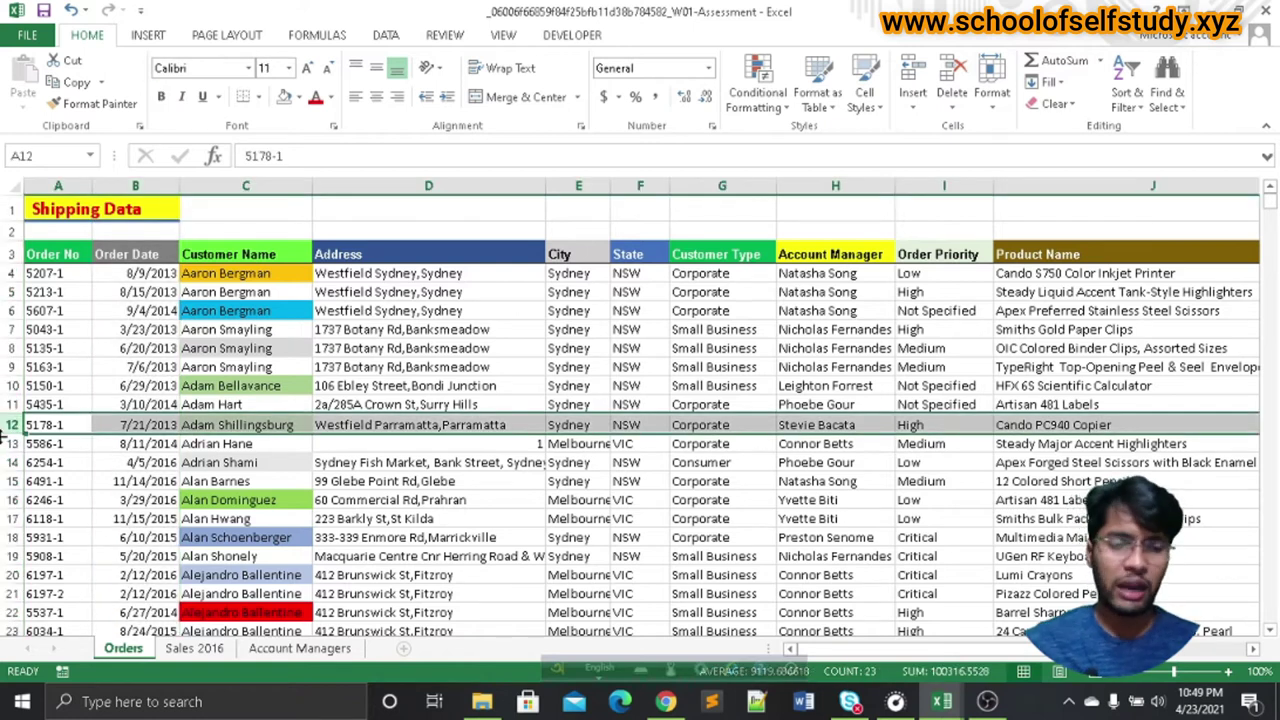
left_click_drag(6, 425, 22, 593)
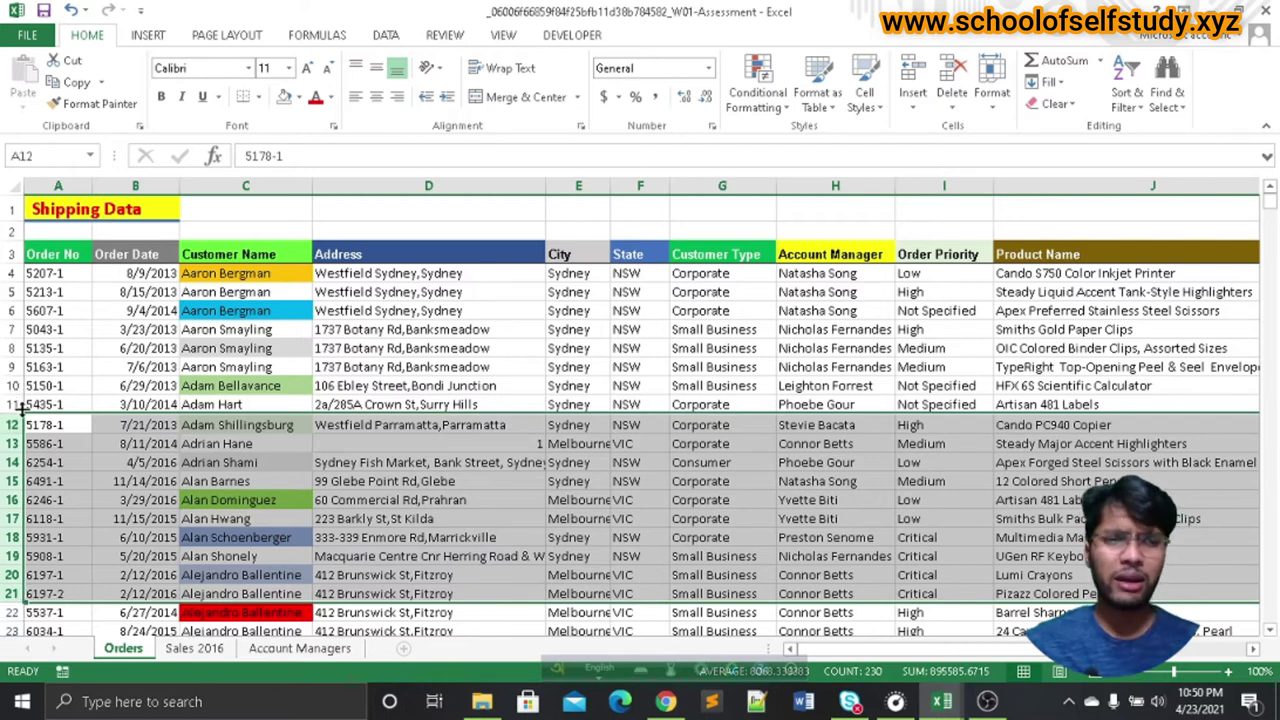
- Select rows 12, 5, 11 and 20 one at a time, then rows 5 through 14 as one block
left_click(12, 424)
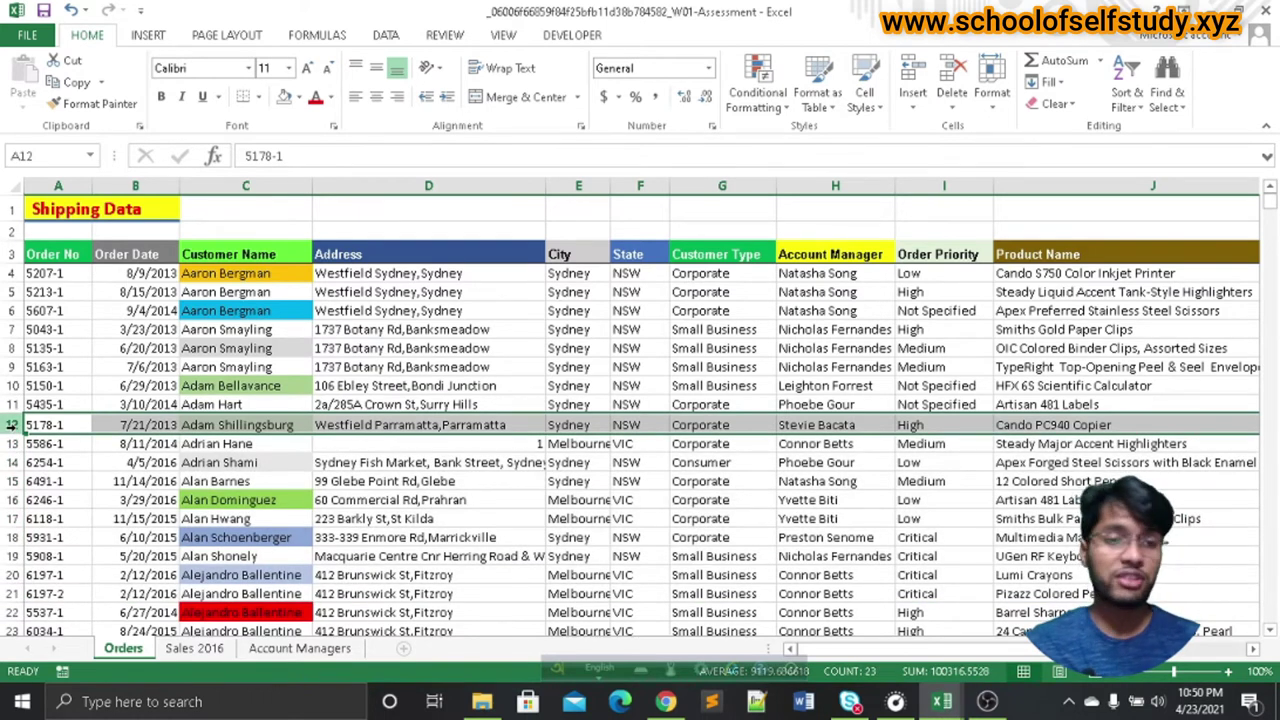
left_click(12, 292)
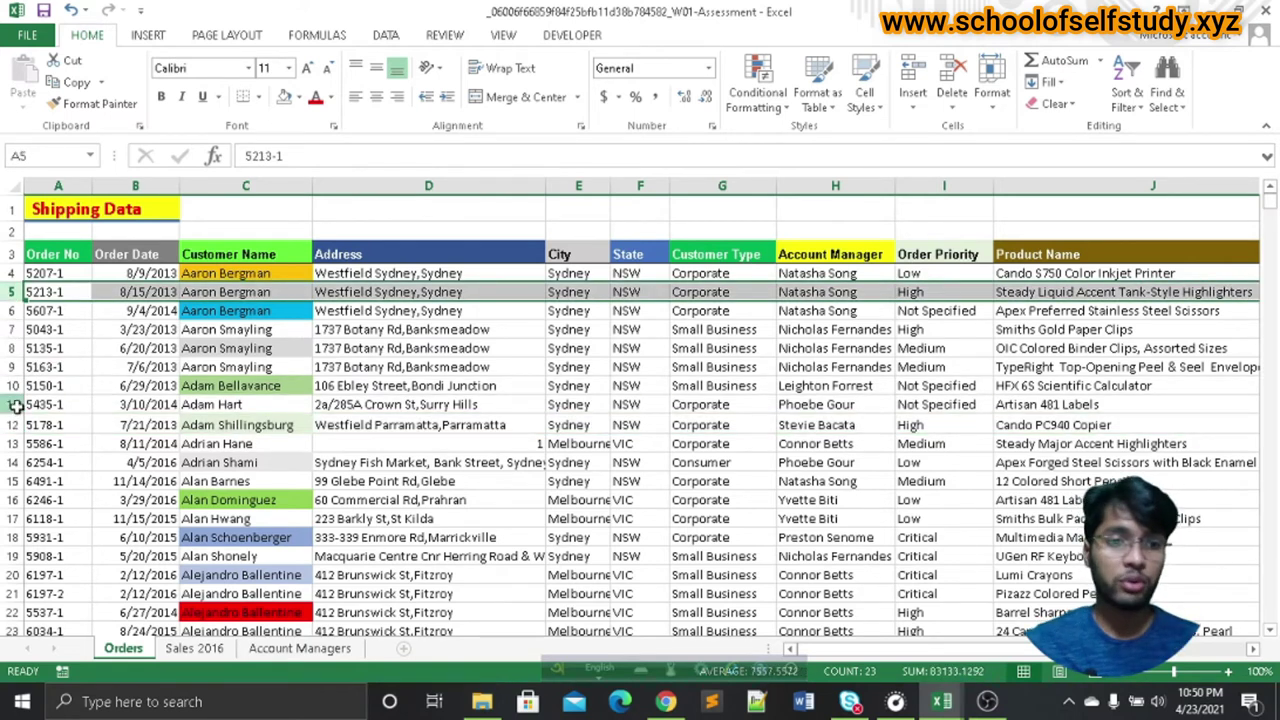
left_click(12, 404)
left_click(12, 575)
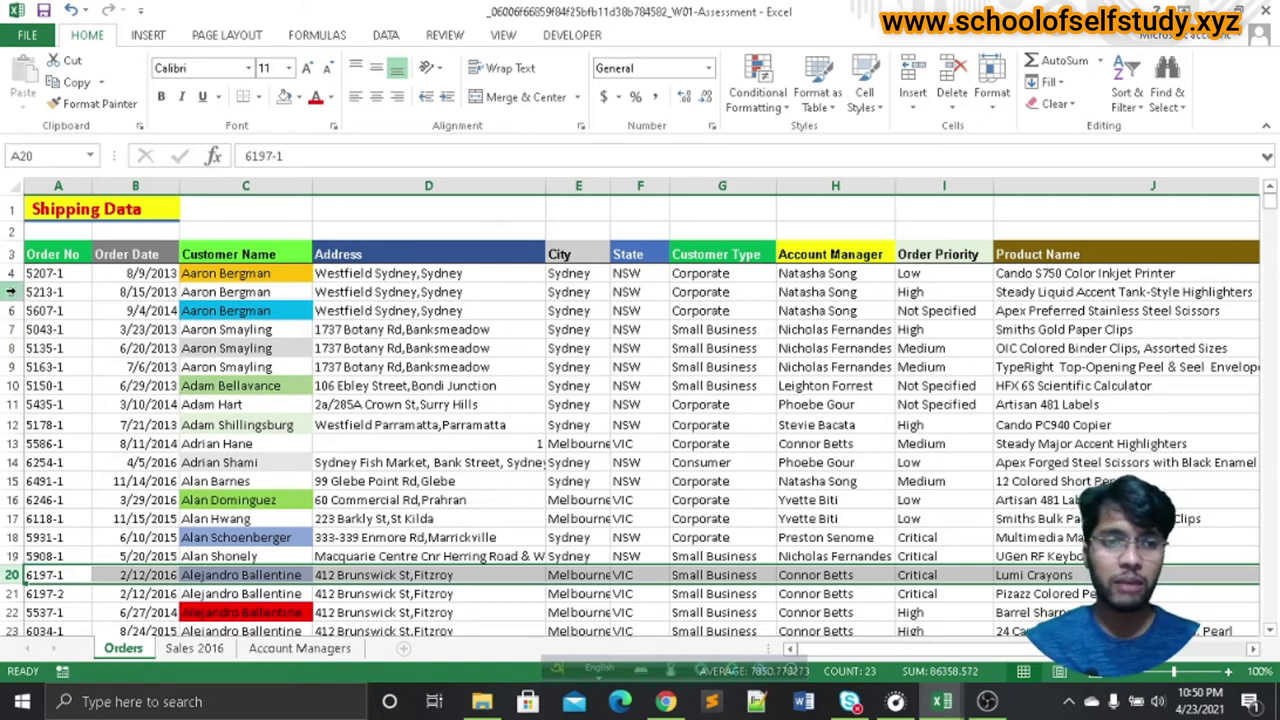
left_click_drag(12, 292, 6, 466)
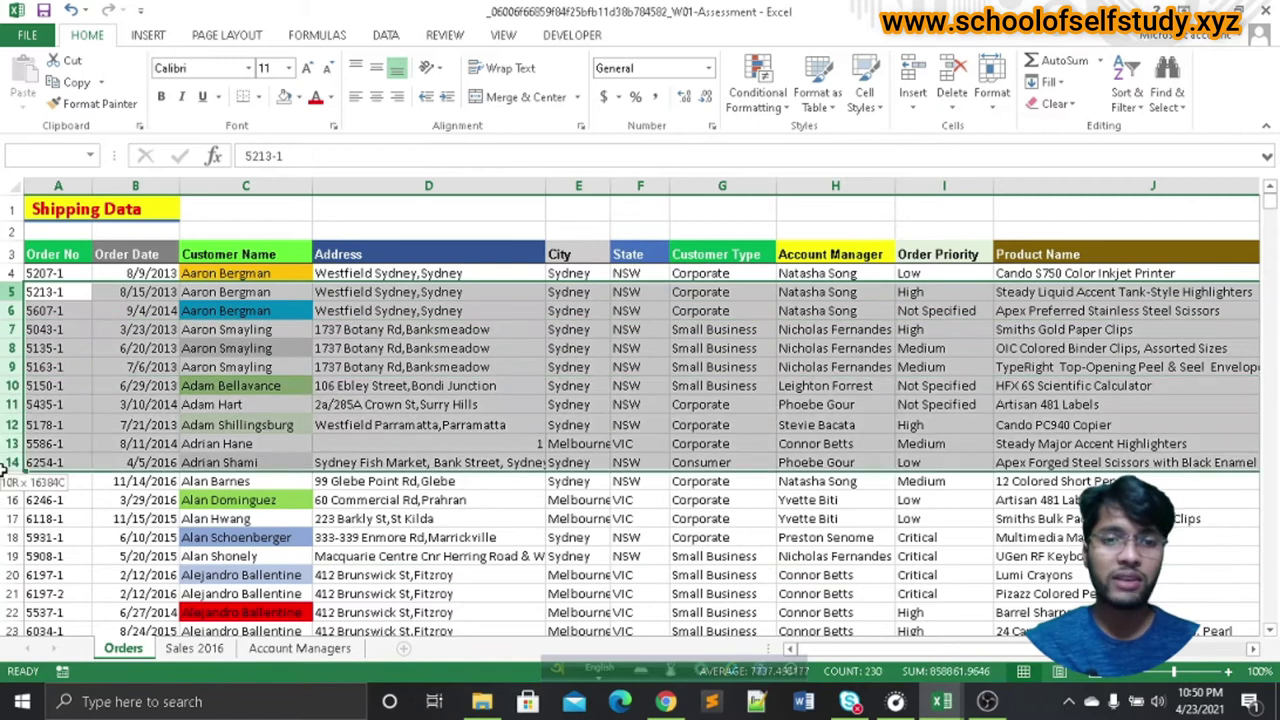
- Select row 5, then row 6, then rows 5 through 16 using a Shift range
left_click(10, 292)
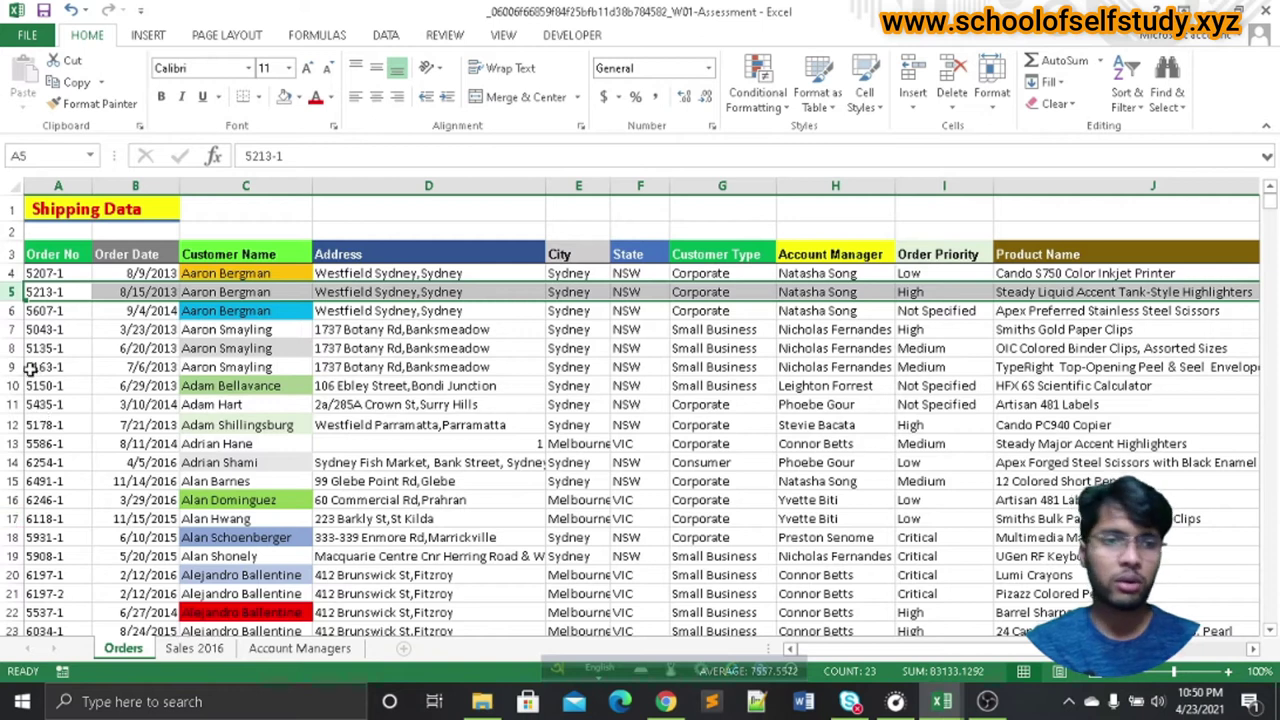
left_click(10, 310)
left_click(14, 291)
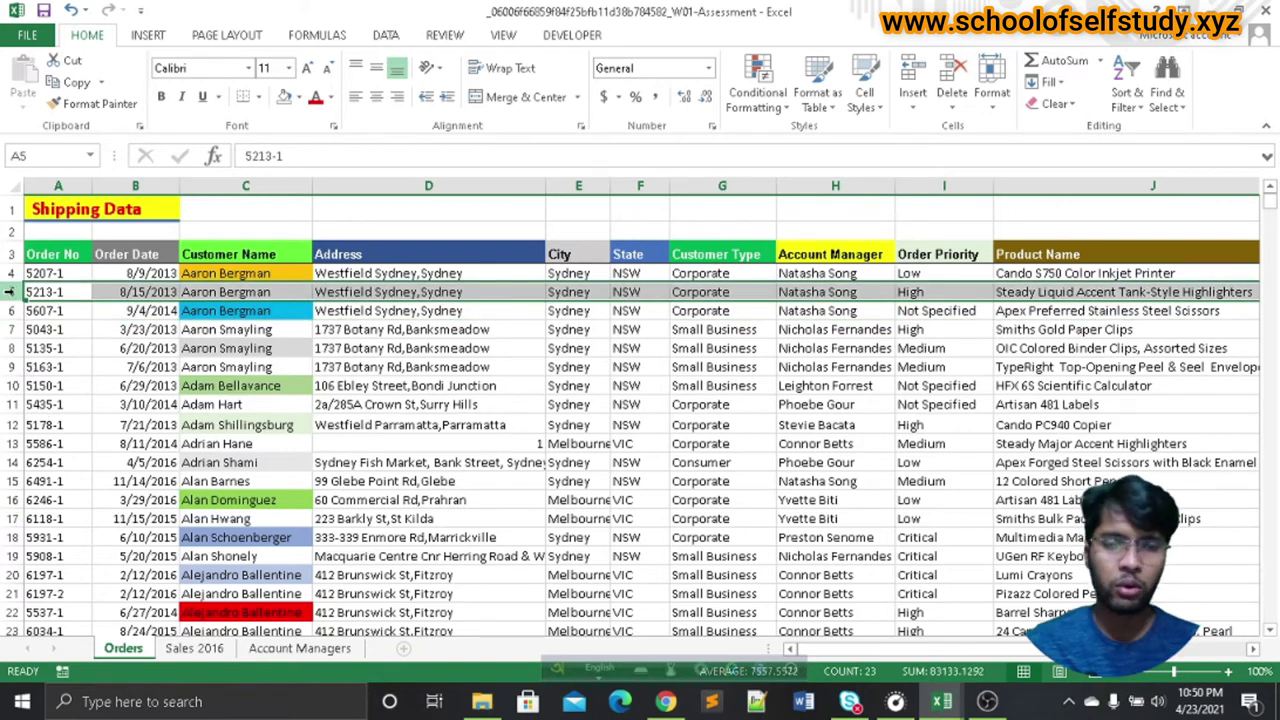
key("shift")
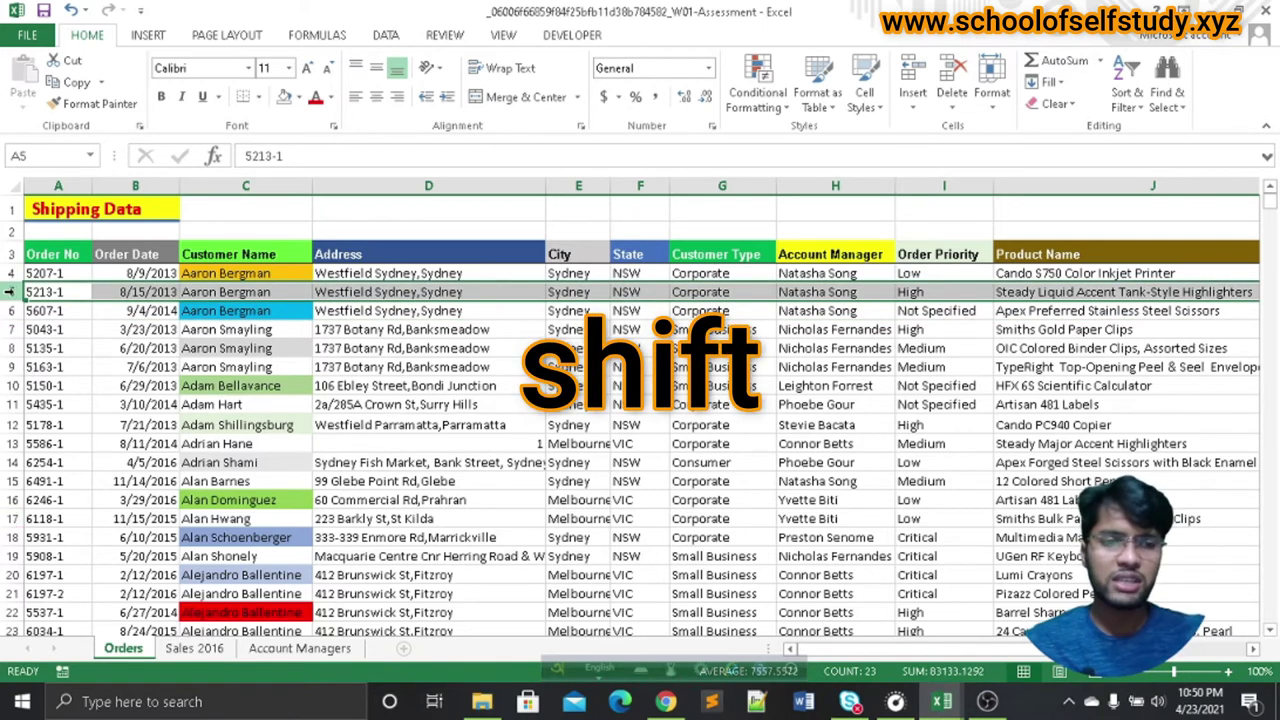
left_click(12, 500, "shift")
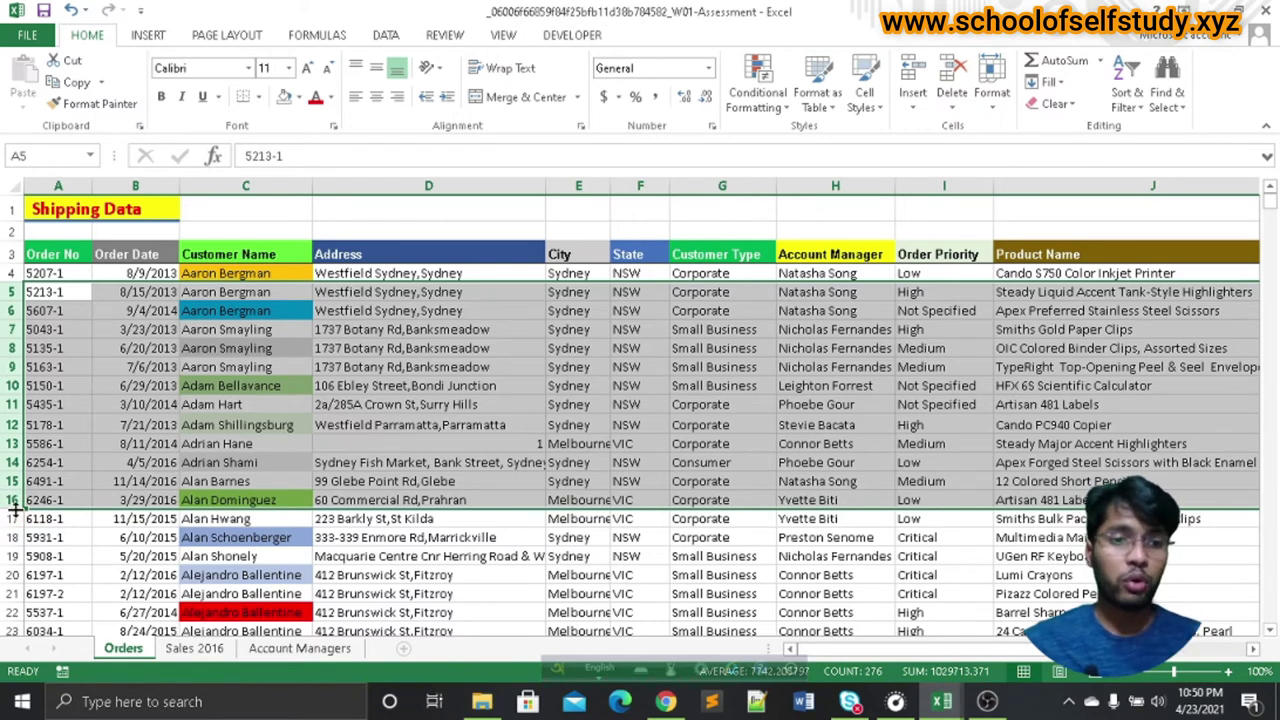
- Select cell B6, then rows 6, 5, 12 and 19 individually, ending on row 5
left_click(104, 310)
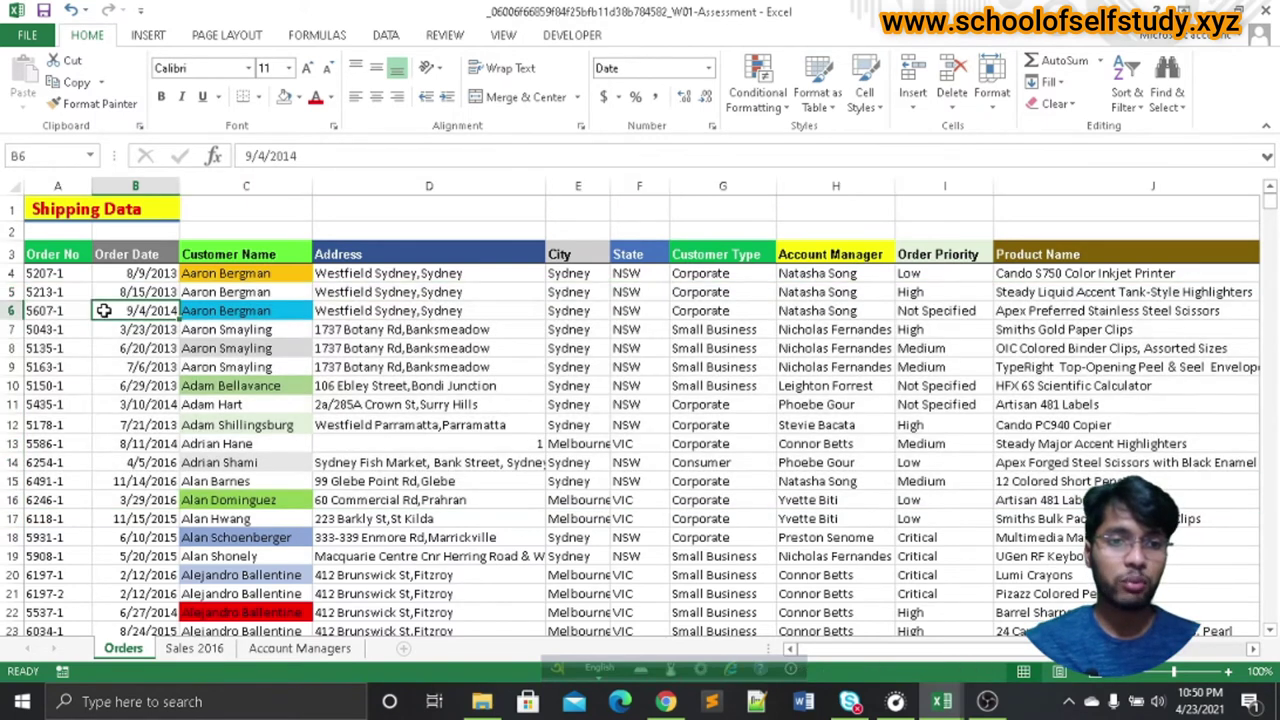
left_click(12, 310)
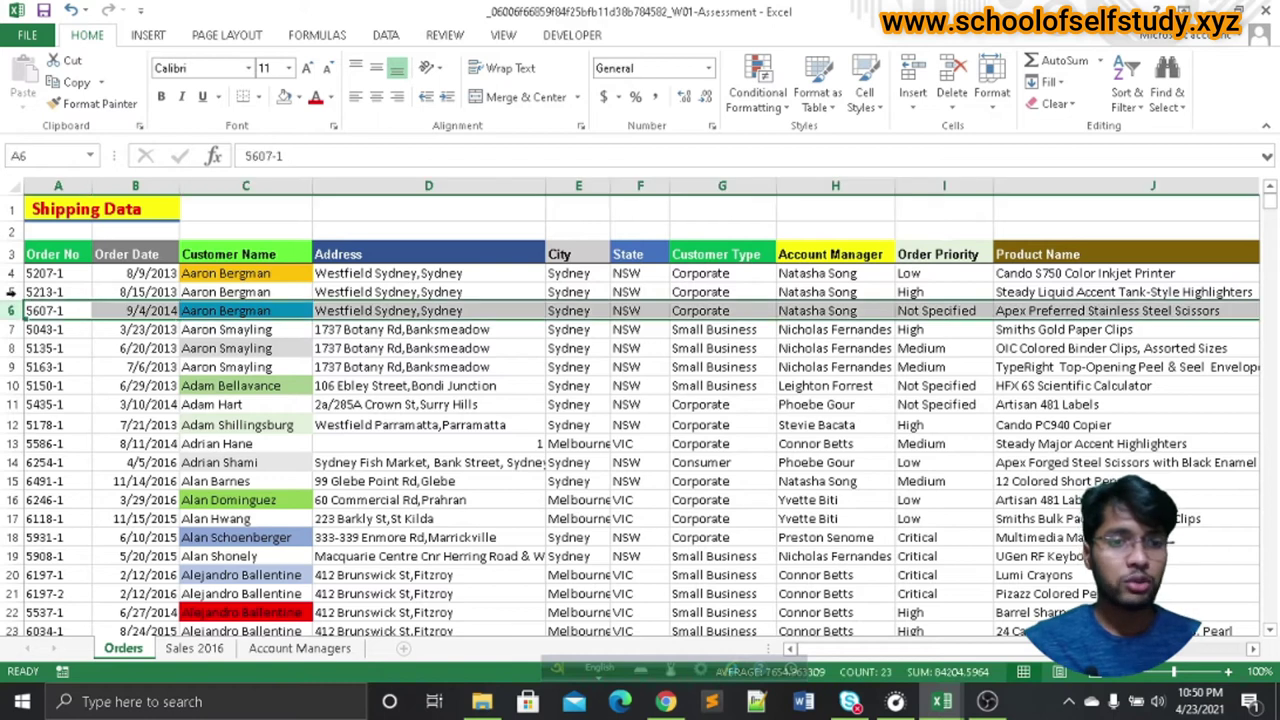
left_click(12, 292)
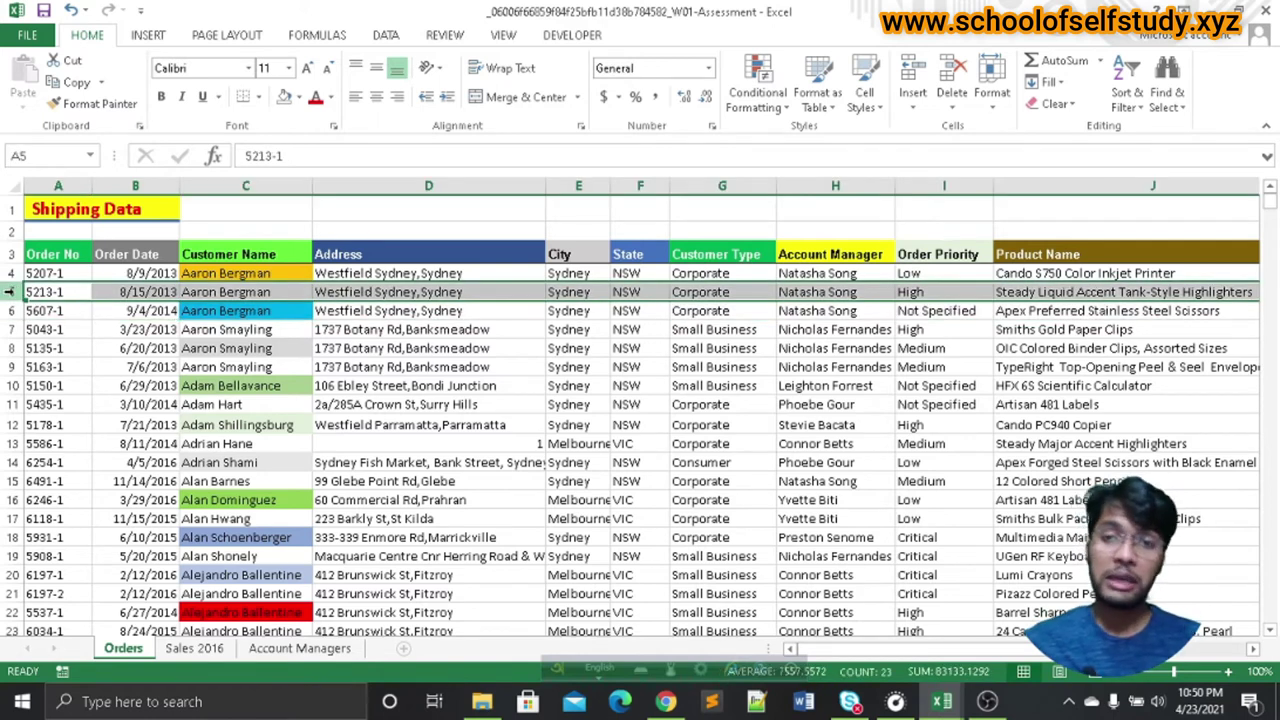
left_click(12, 425)
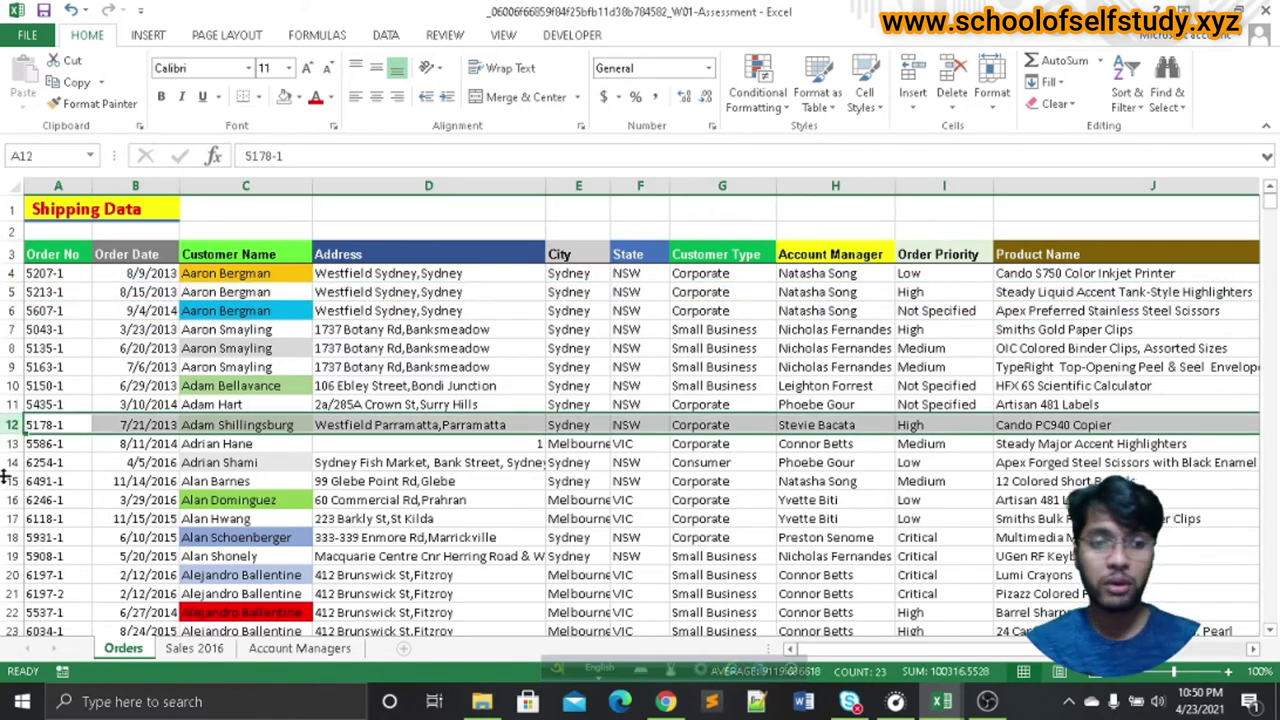
left_click(12, 556)
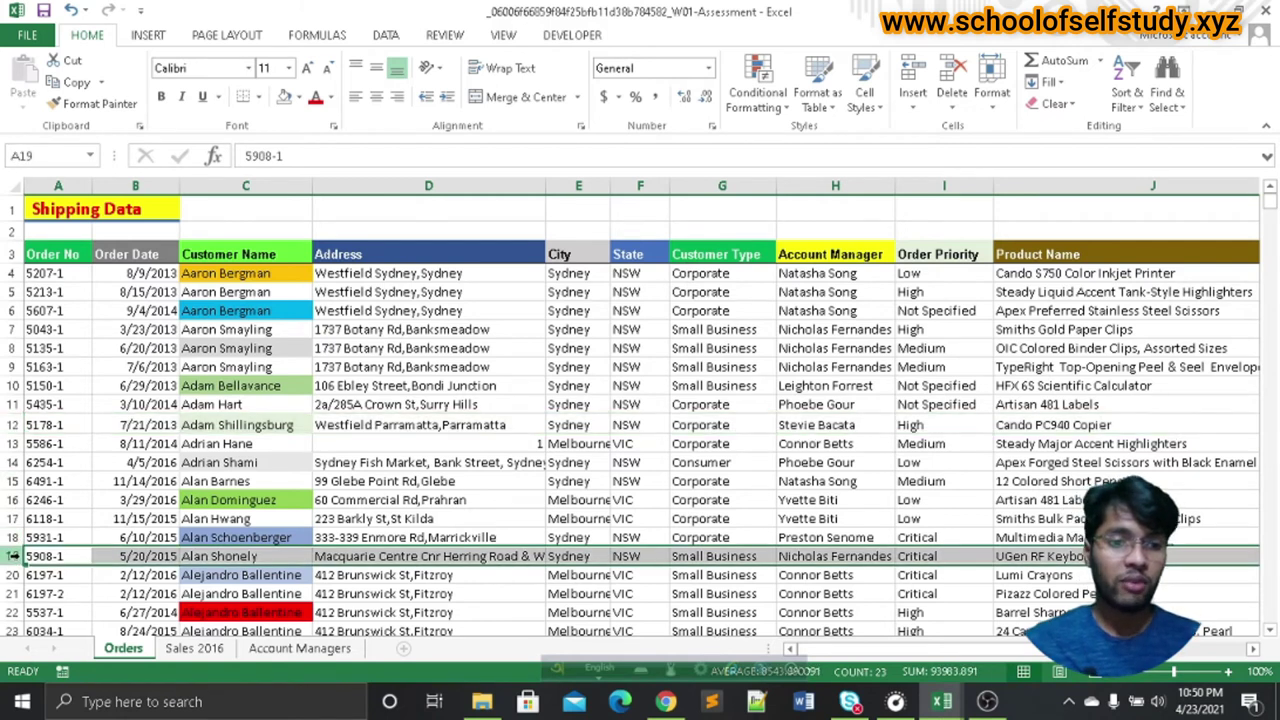
left_click(10, 292)
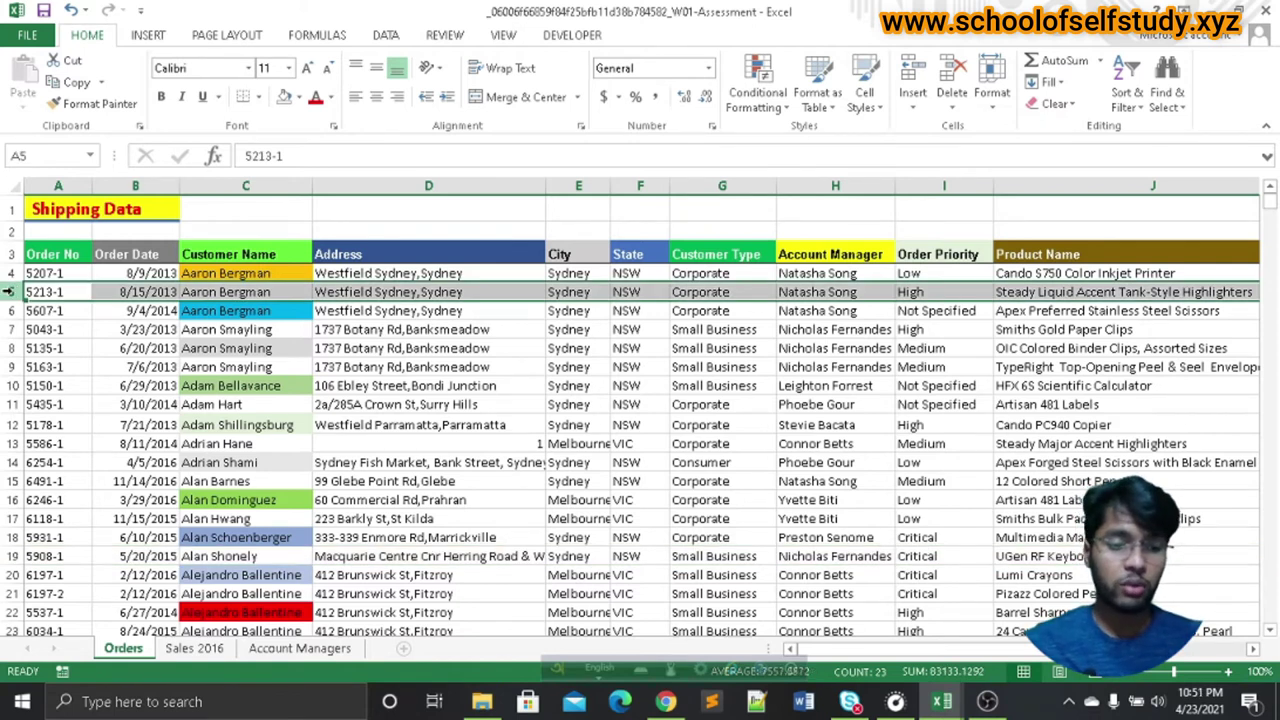
- Add rows 12, 17 and 21 to row 5 and clear all four rows' contents
left_click(12, 424, "ctrl")
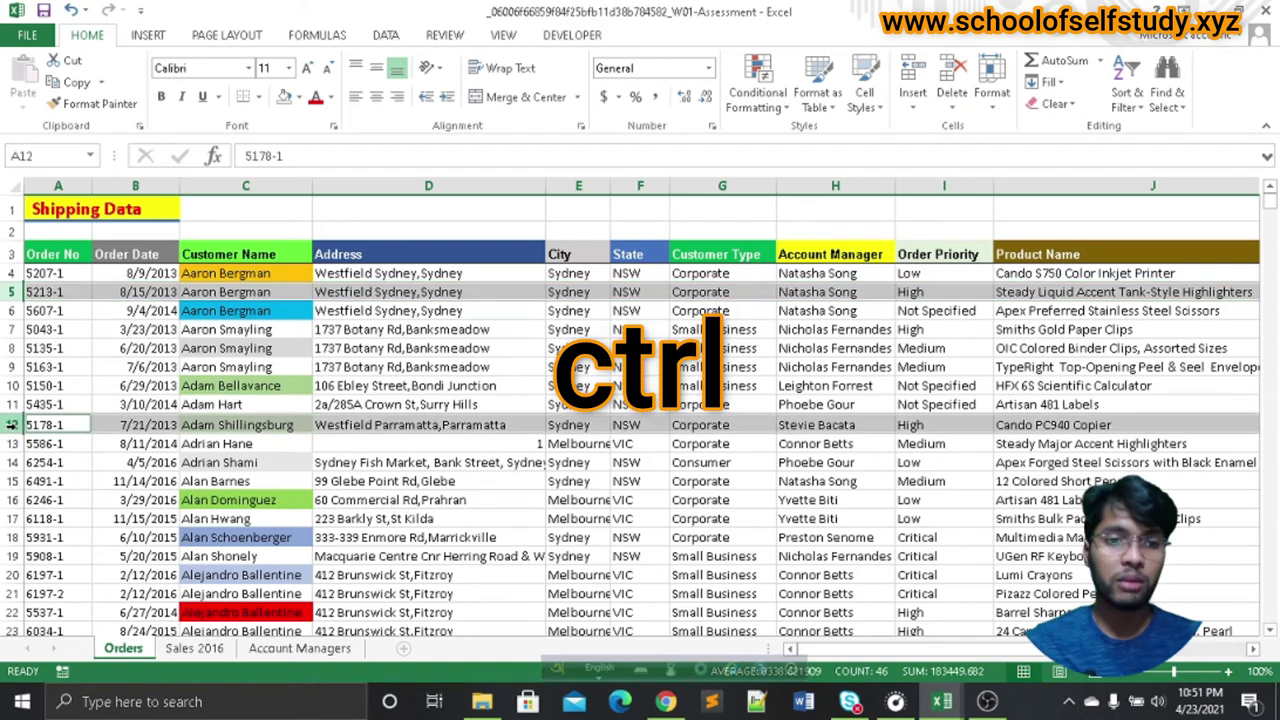
left_click(12, 518, "ctrl")
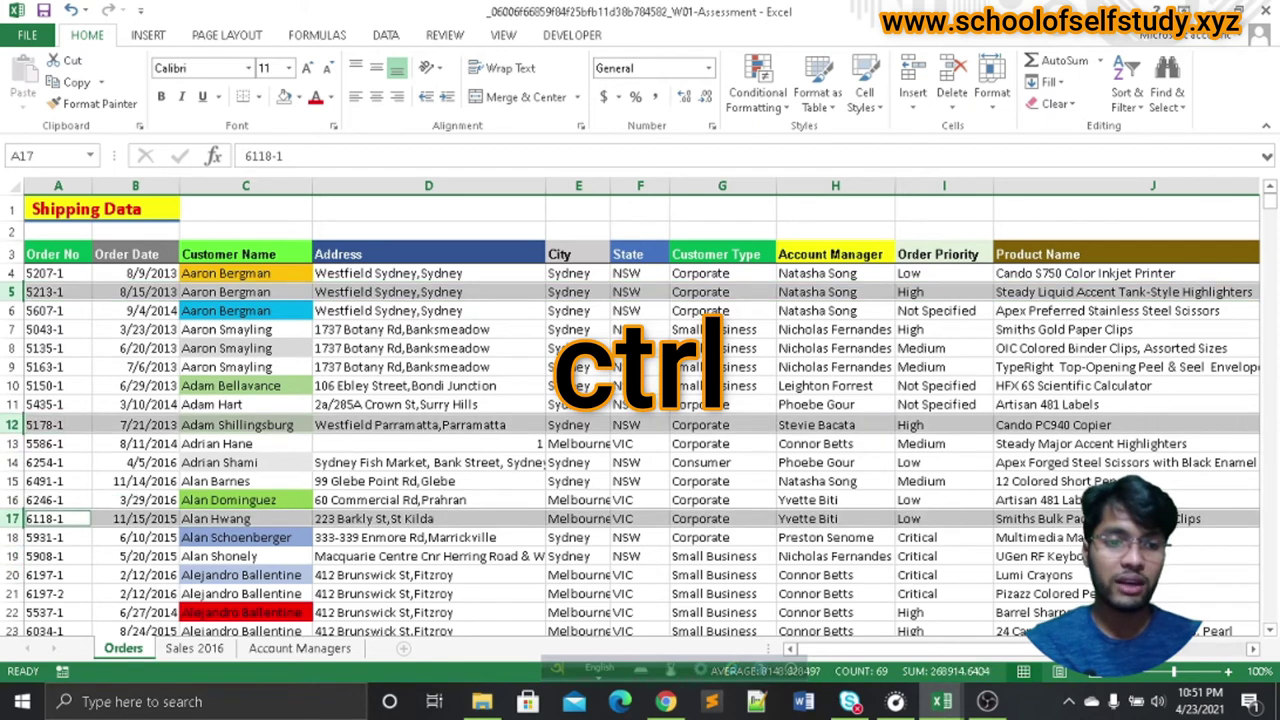
left_click(10, 593, "ctrl")
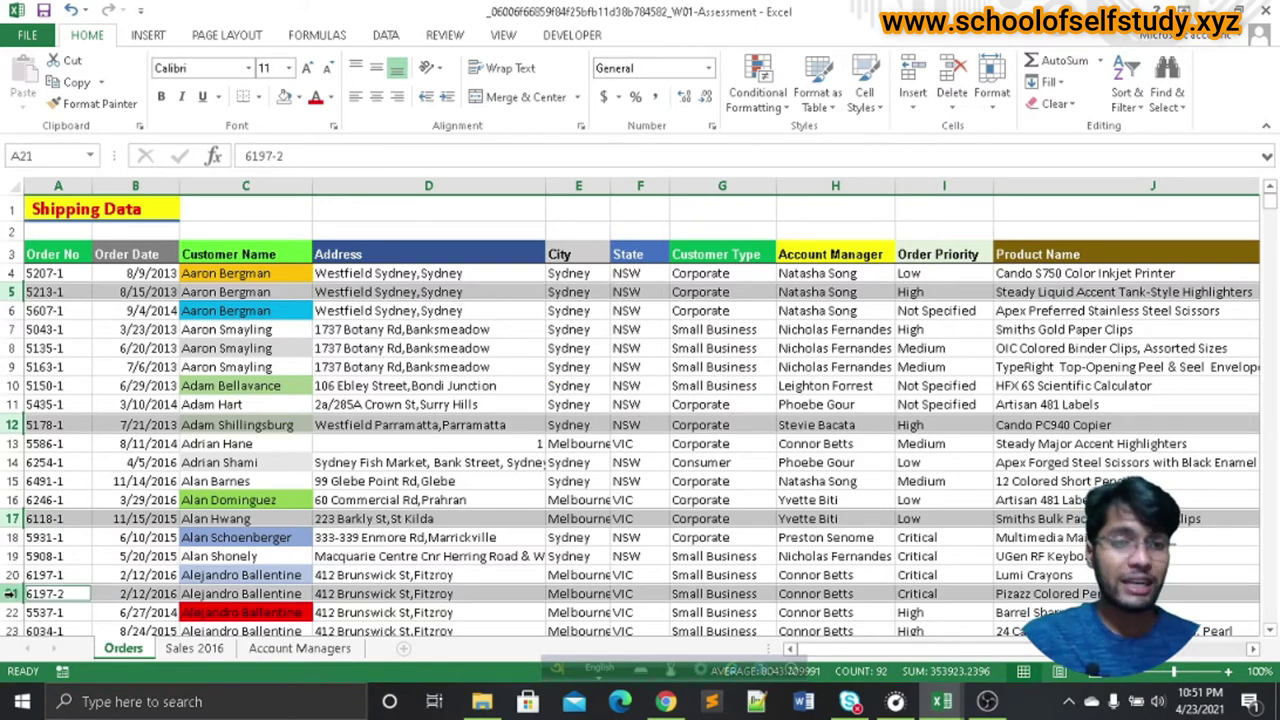
key("Delete")
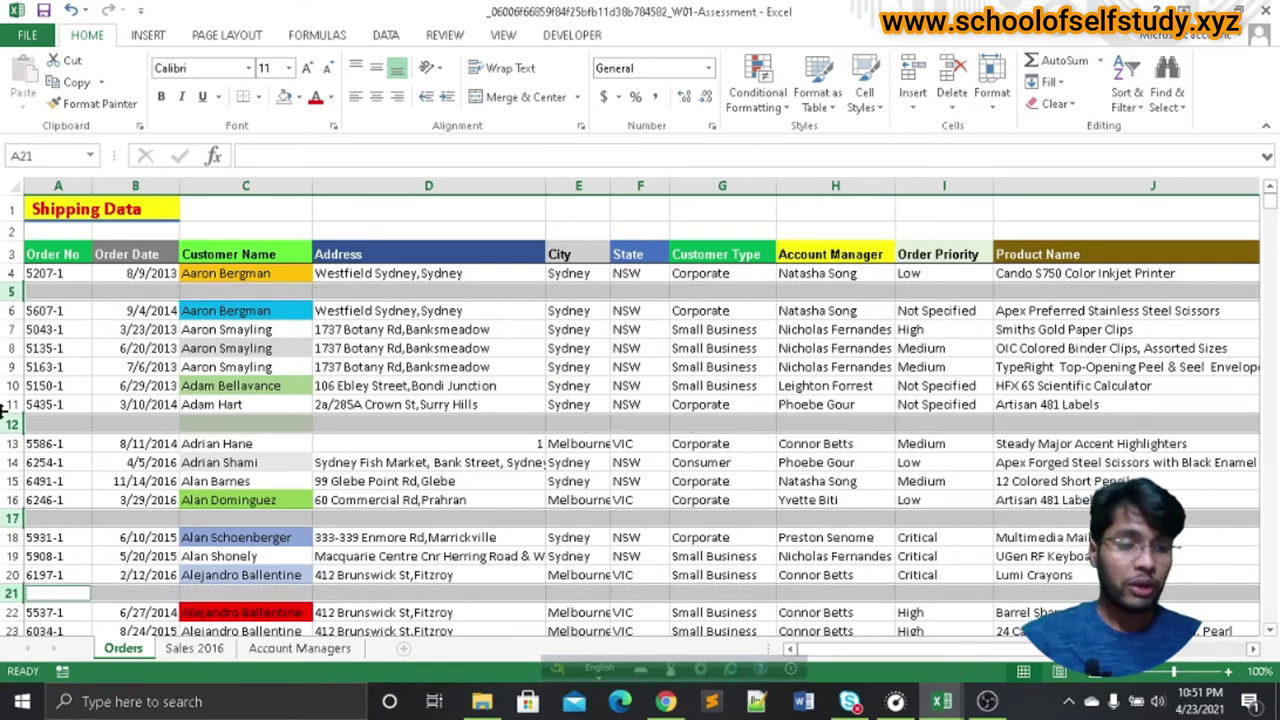
- Select the blank rows 5, 12 and 21 together
left_click(147, 351)
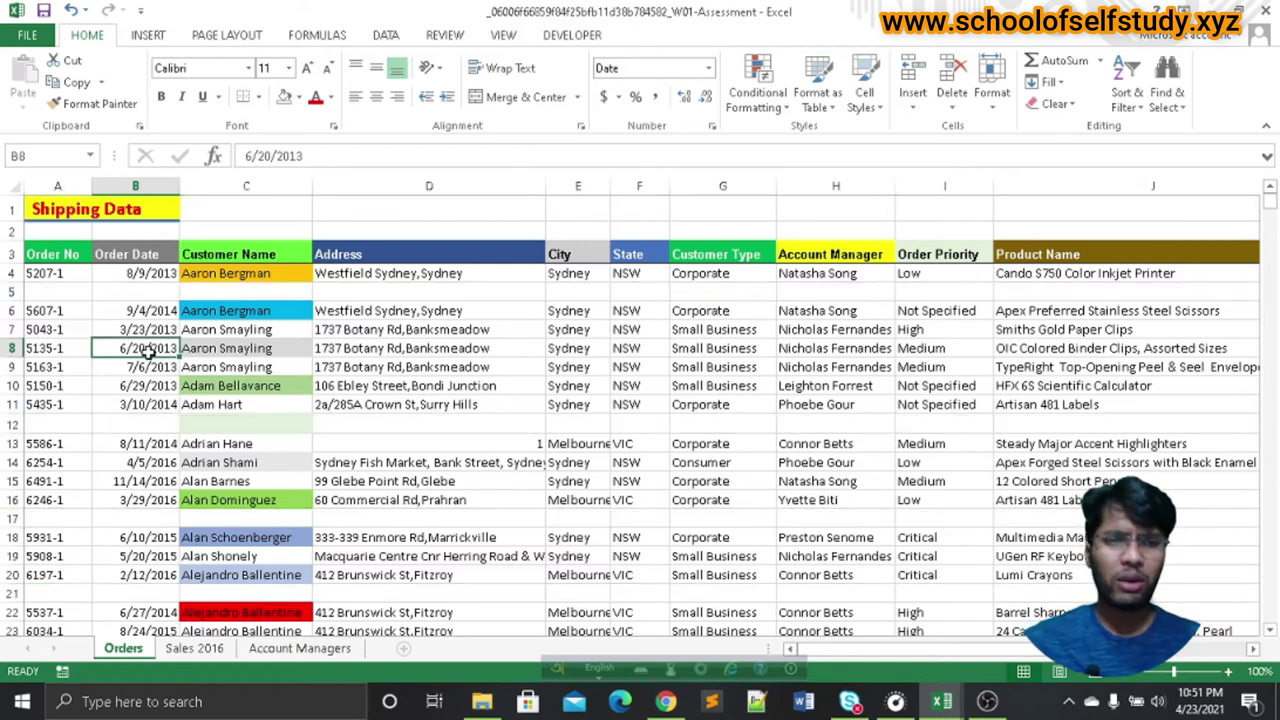
left_click(38, 291)
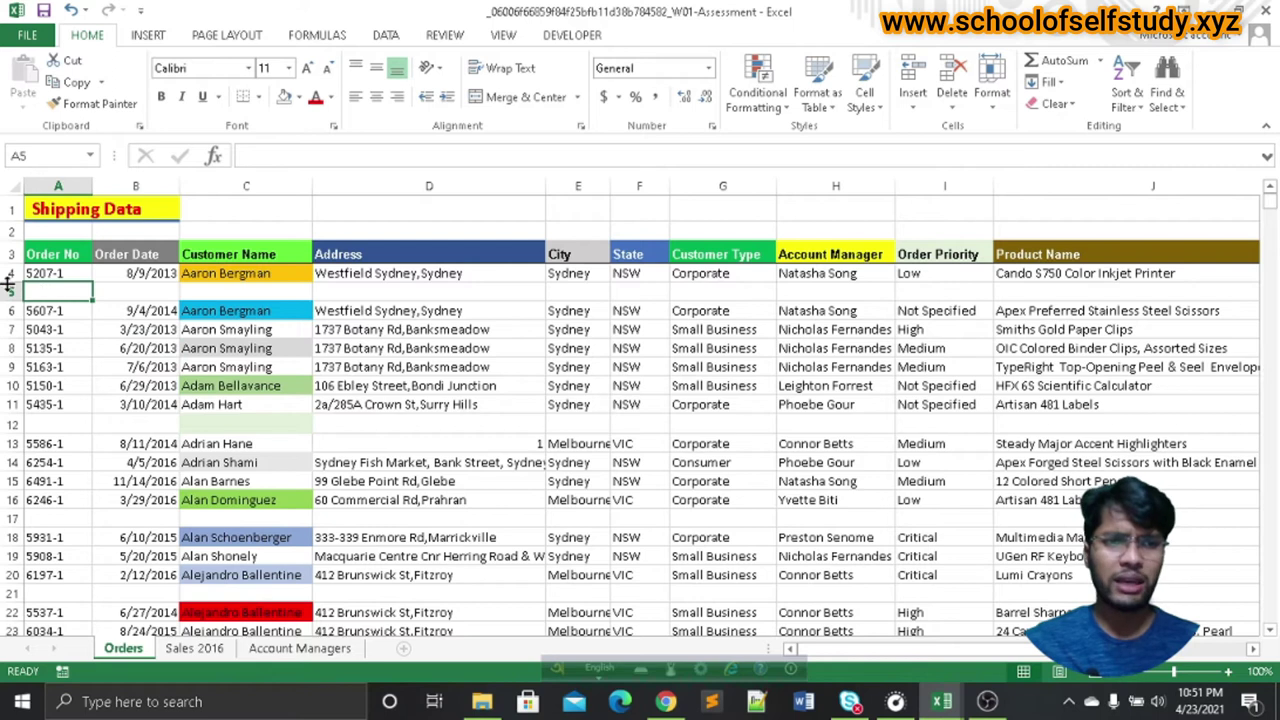
left_click(8, 290)
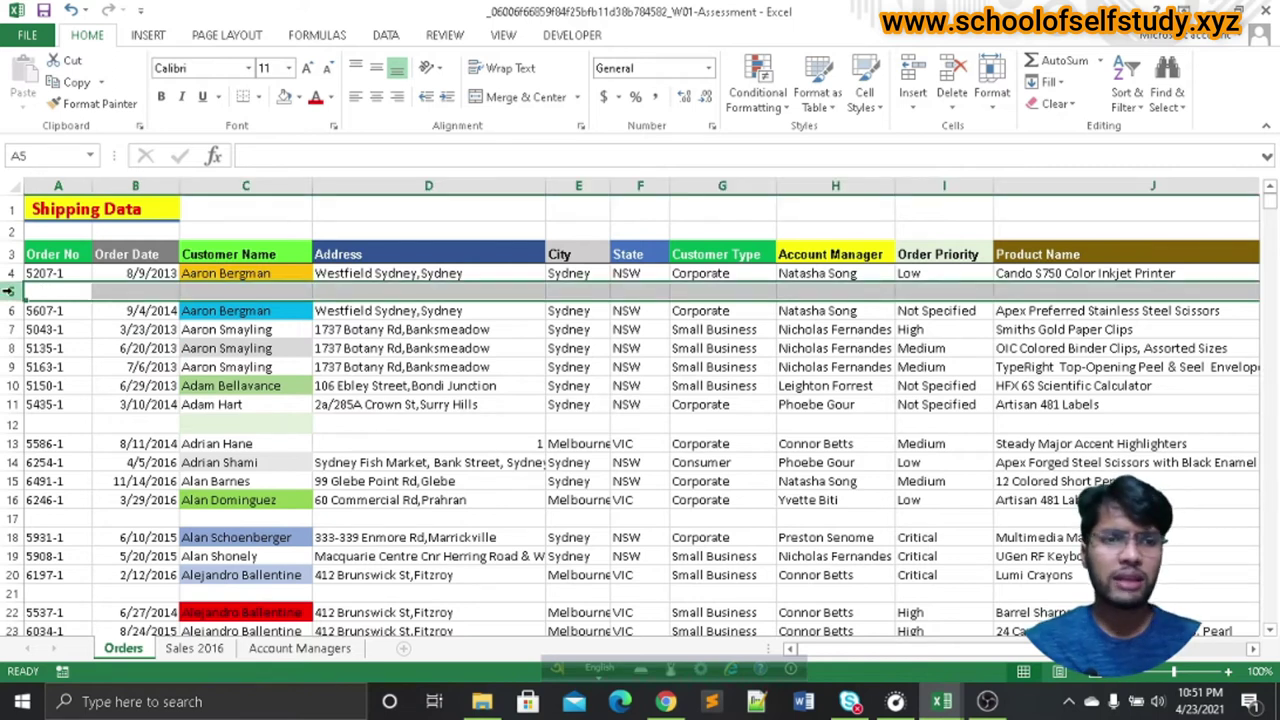
left_click(12, 424, "ctrl")
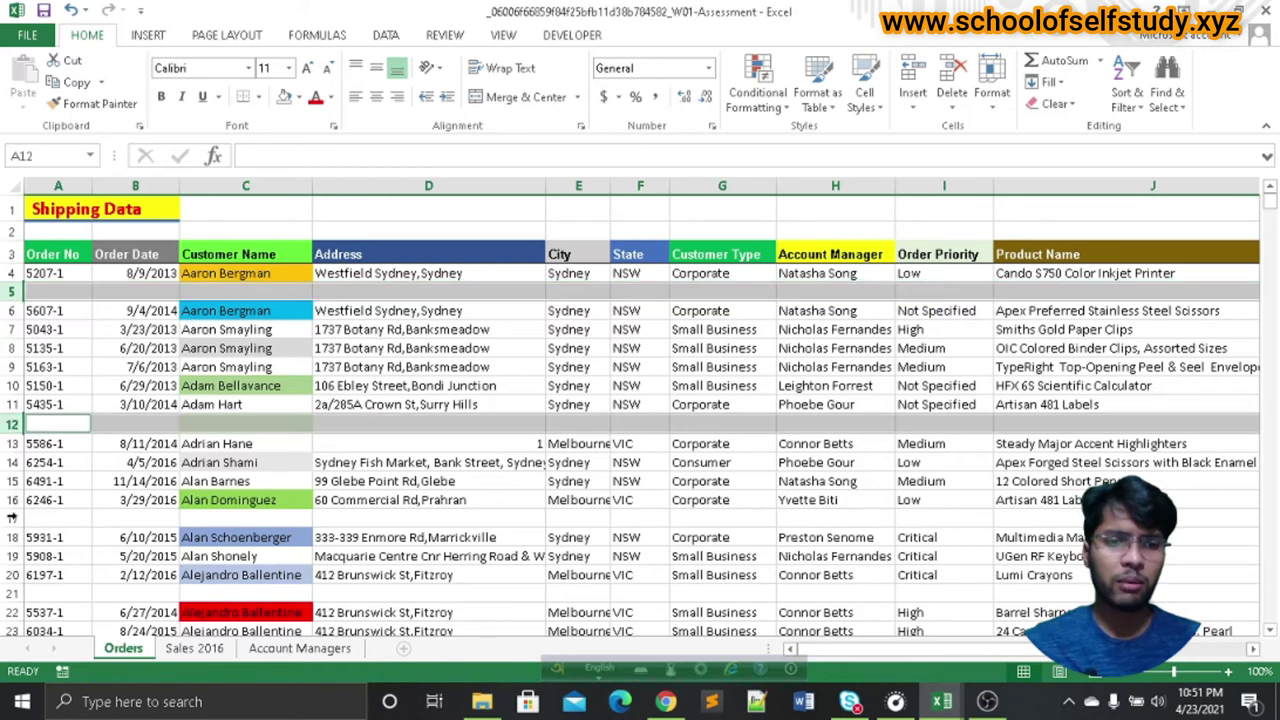
left_click(12, 594, "ctrl")
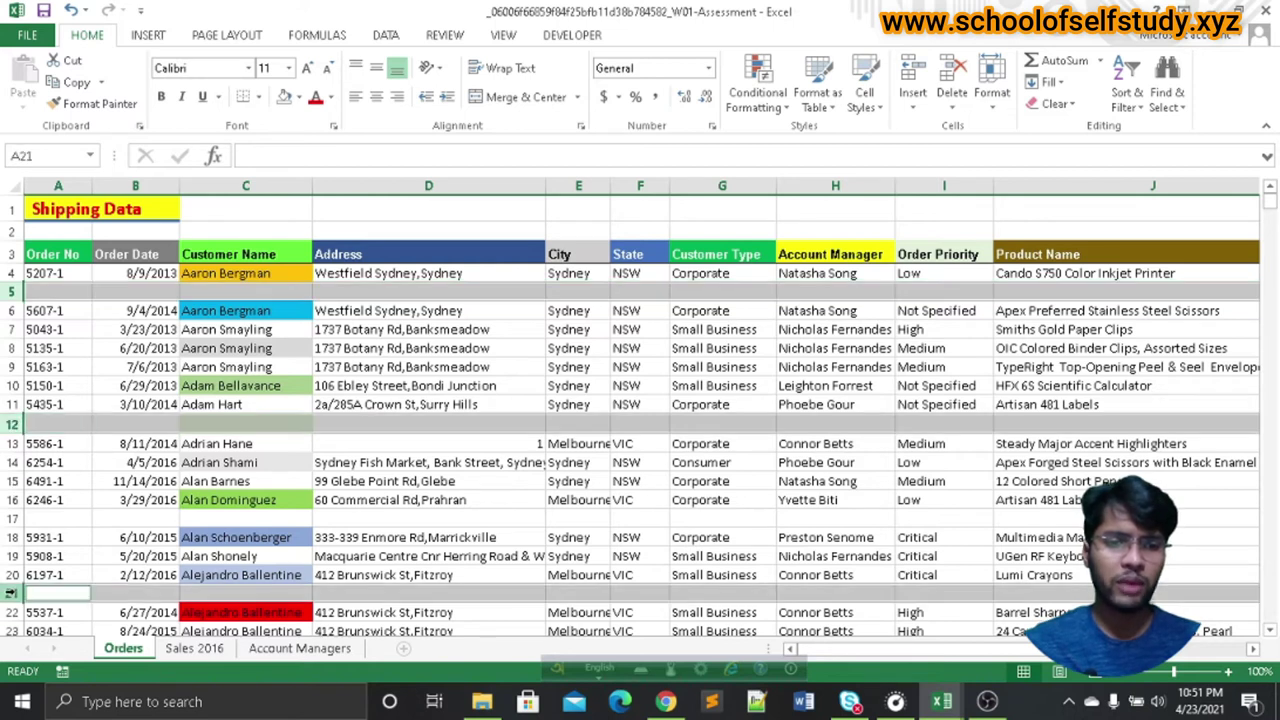
- Delete the selected blank rows, then undo twice to restore the original order data
right_click(107, 293)
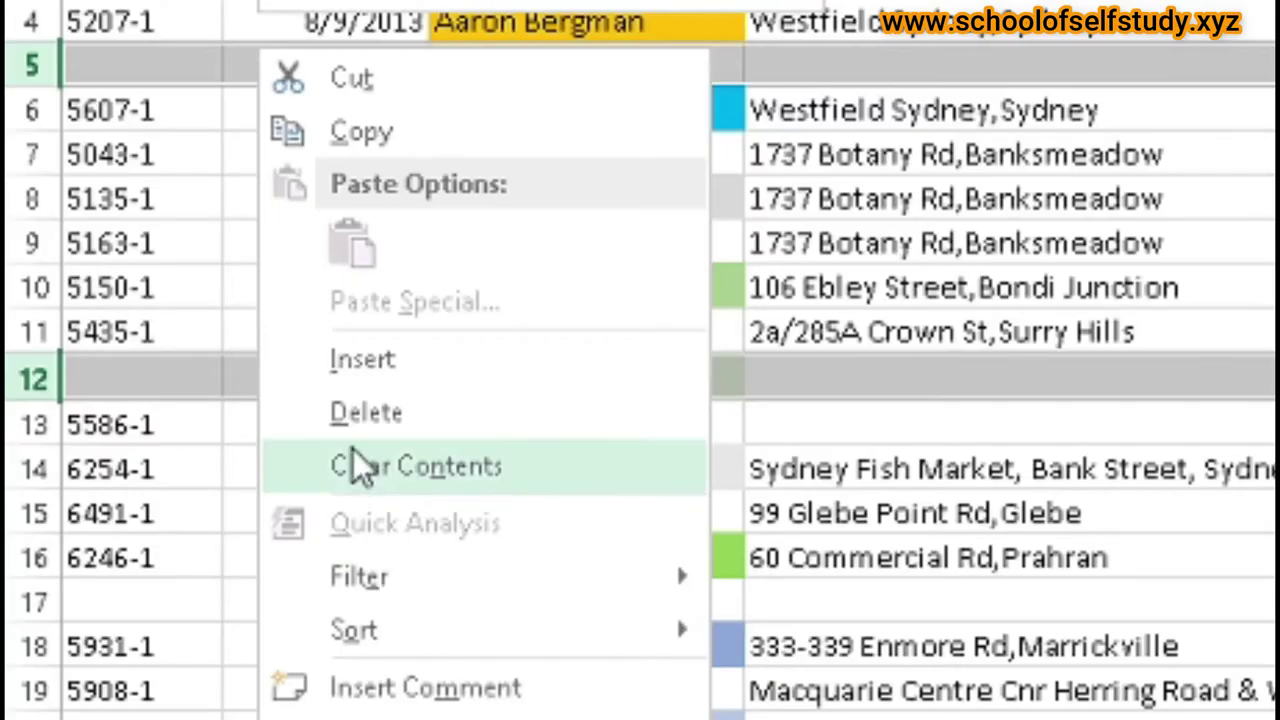
left_click(362, 410)
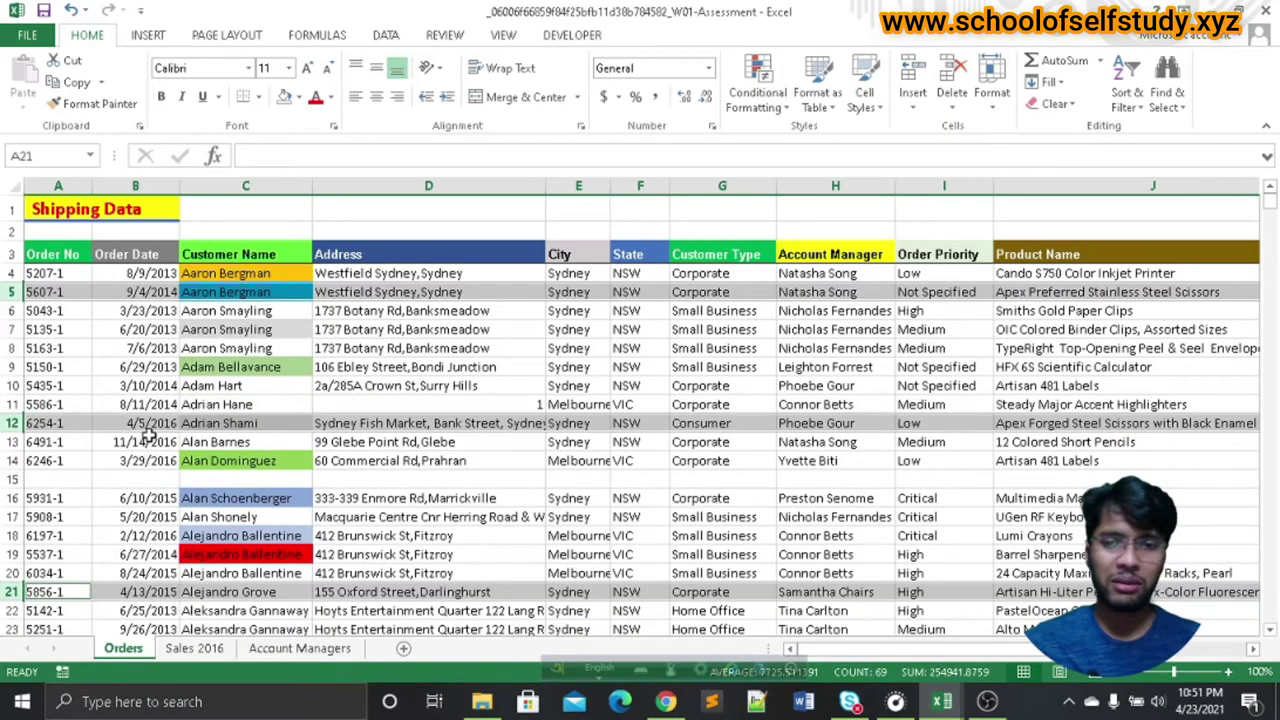
left_click(293, 408)
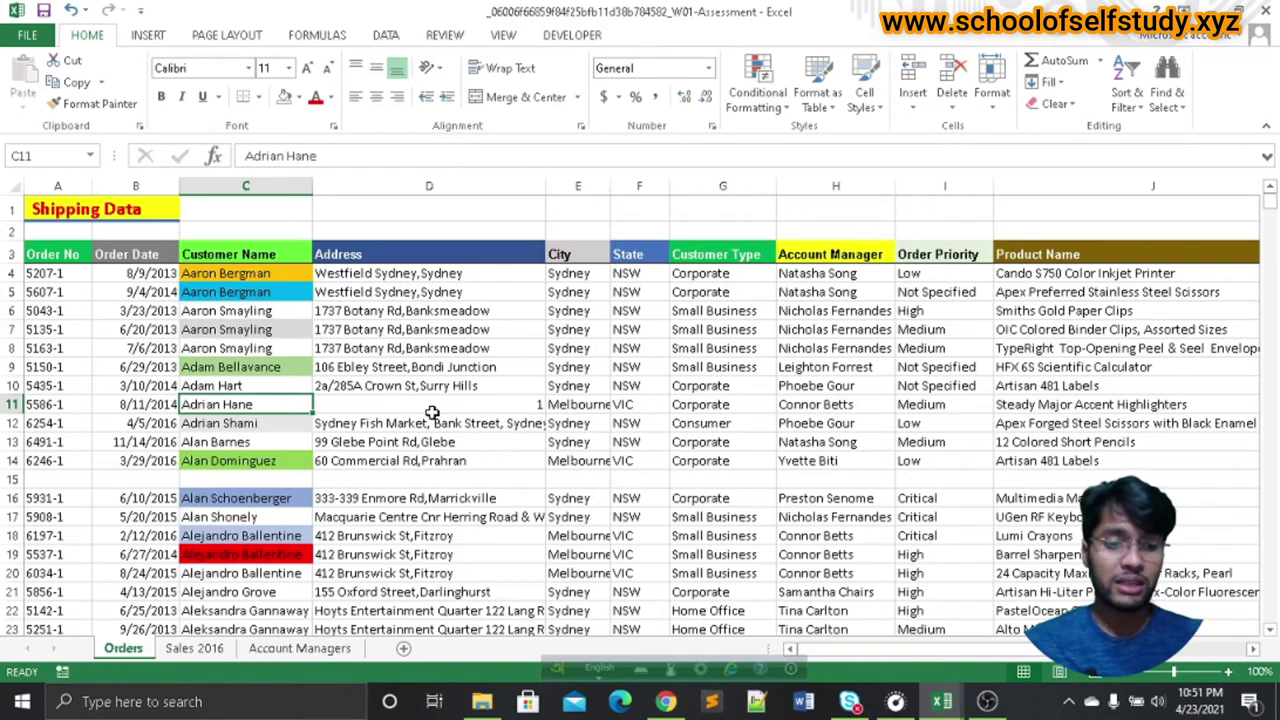
key("ctrl+z")
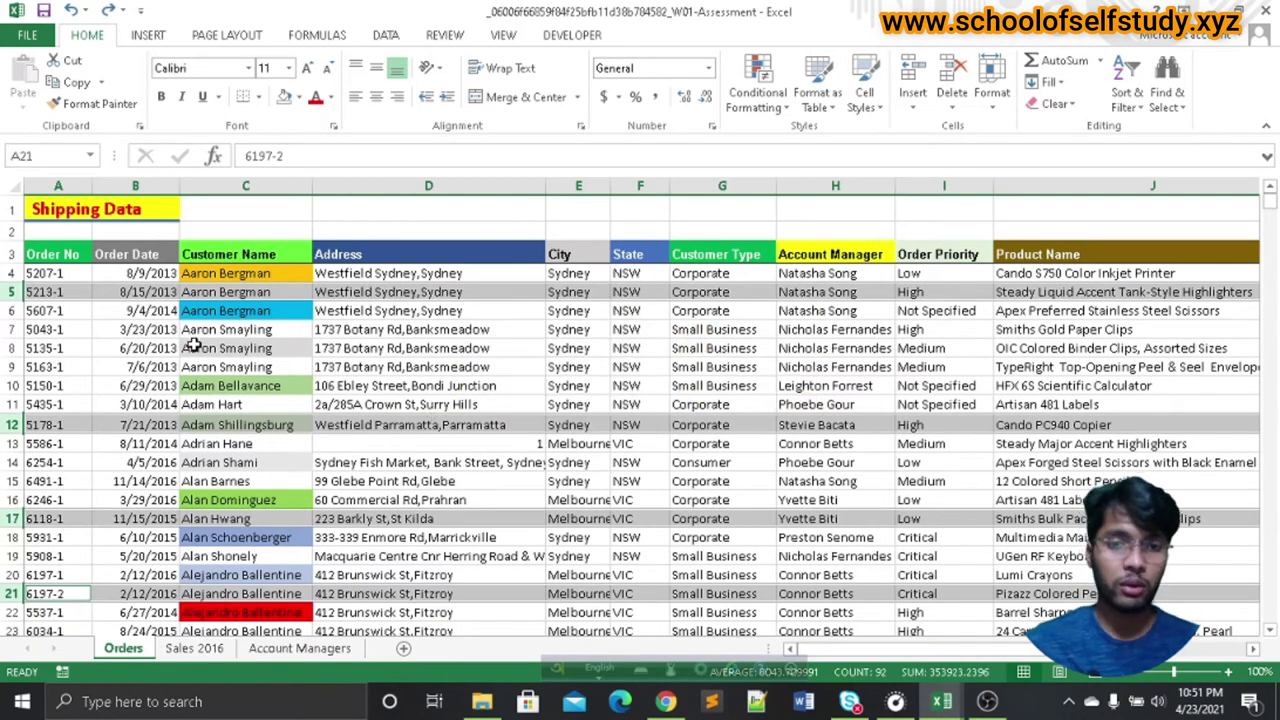
key("ctrl+z")
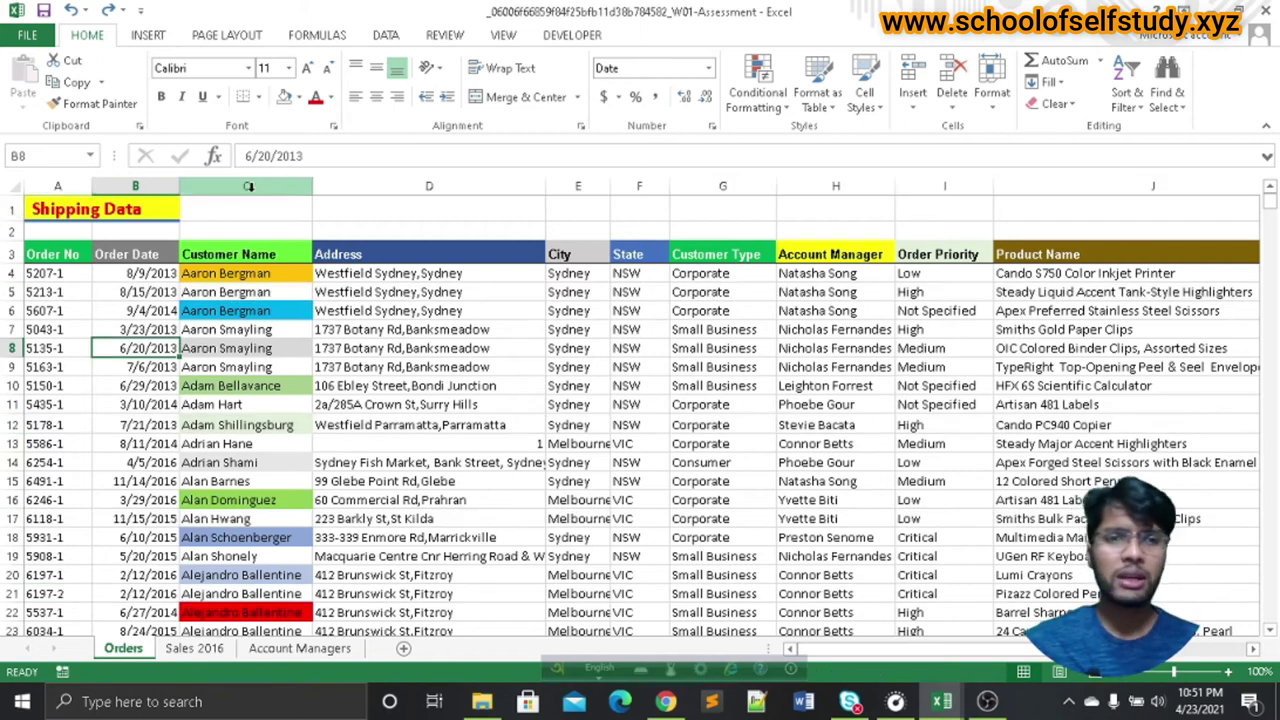
- Select the Address column D, then the Customer Name column C
left_click_drag(248, 186, 420, 191)
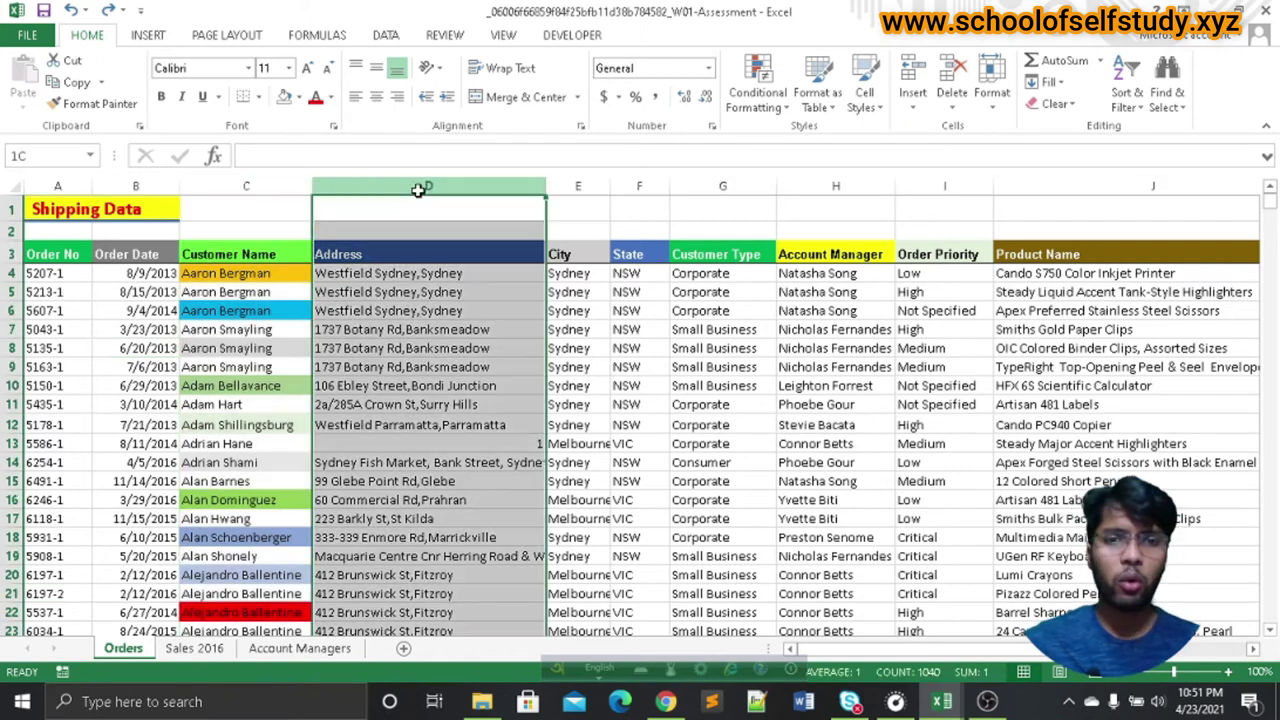
left_click(420, 191)
left_click(260, 186)
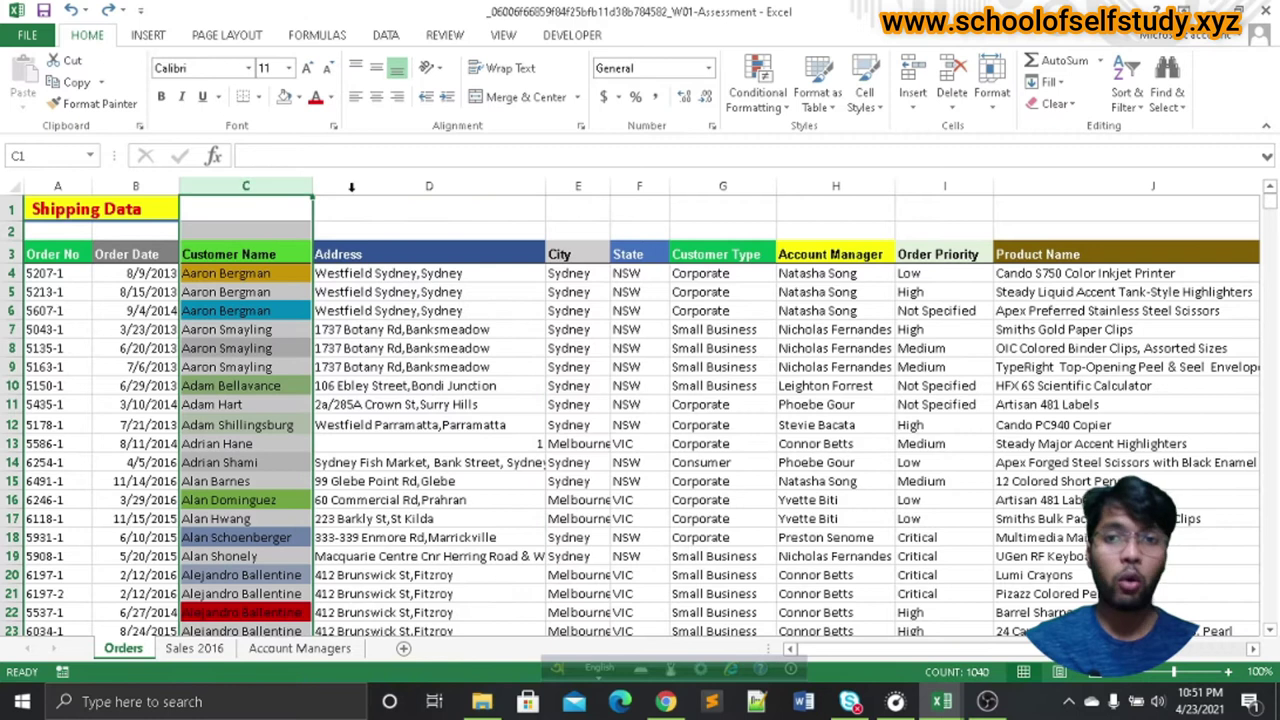
- Switch between columns D and C, ending with the Address column D selected
left_click(418, 187)
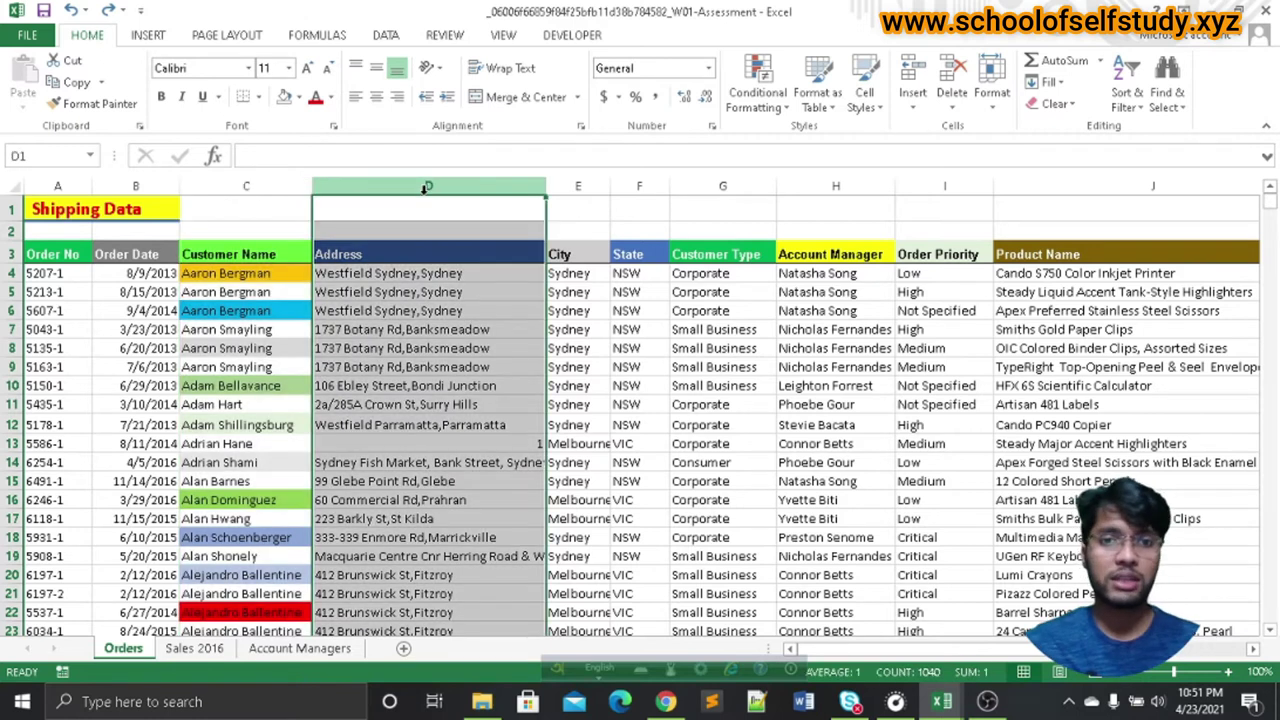
left_click(244, 186)
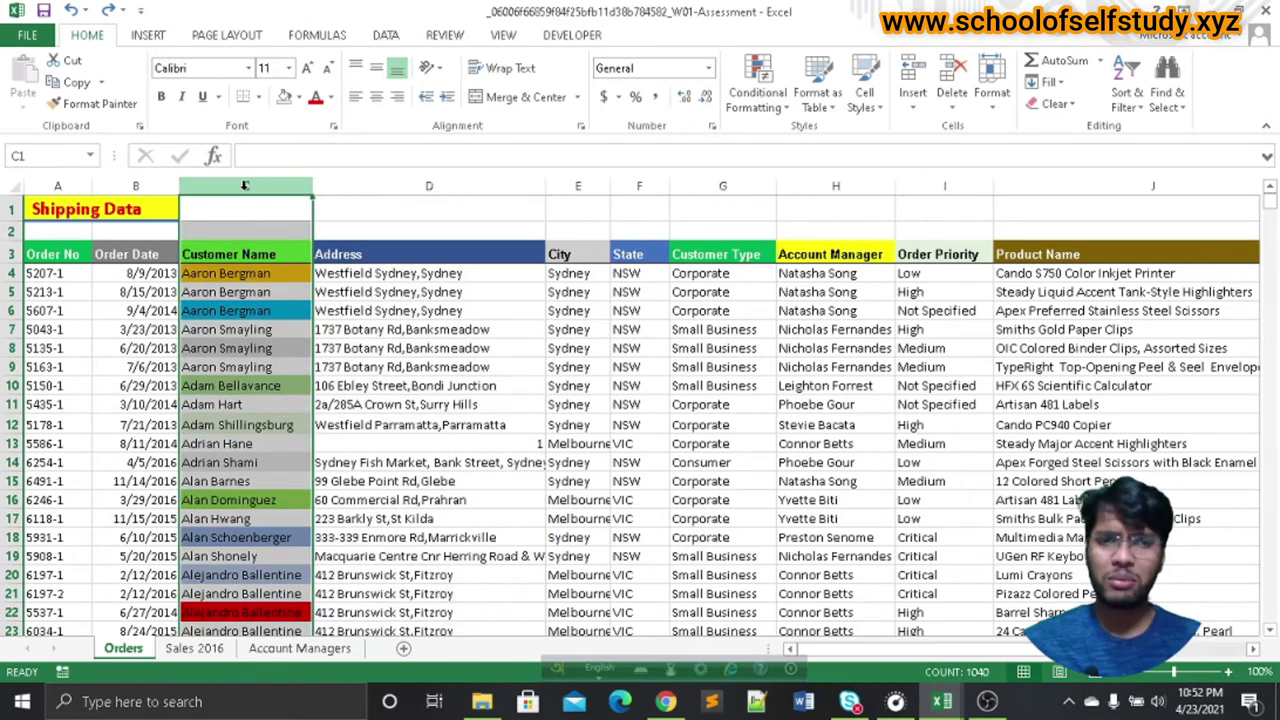
left_click(428, 186)
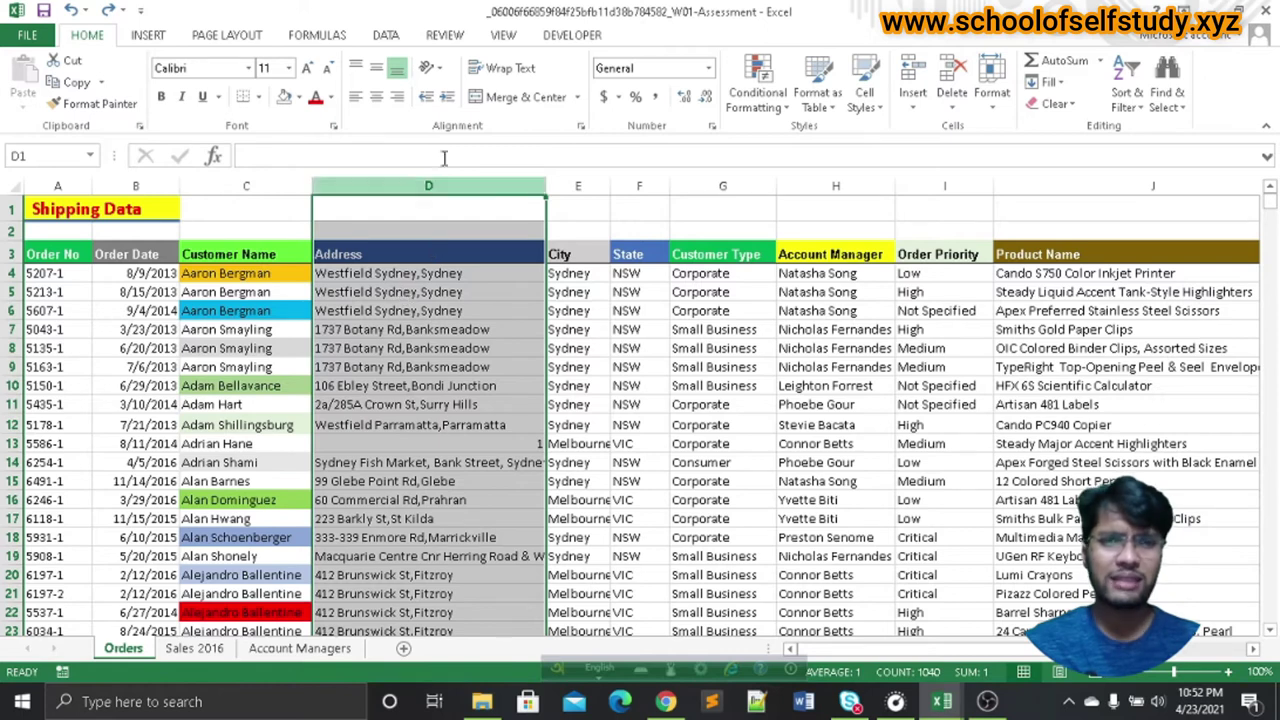
- Insert a blank column before Address, then select column C and the new column D
right_click(380, 303)
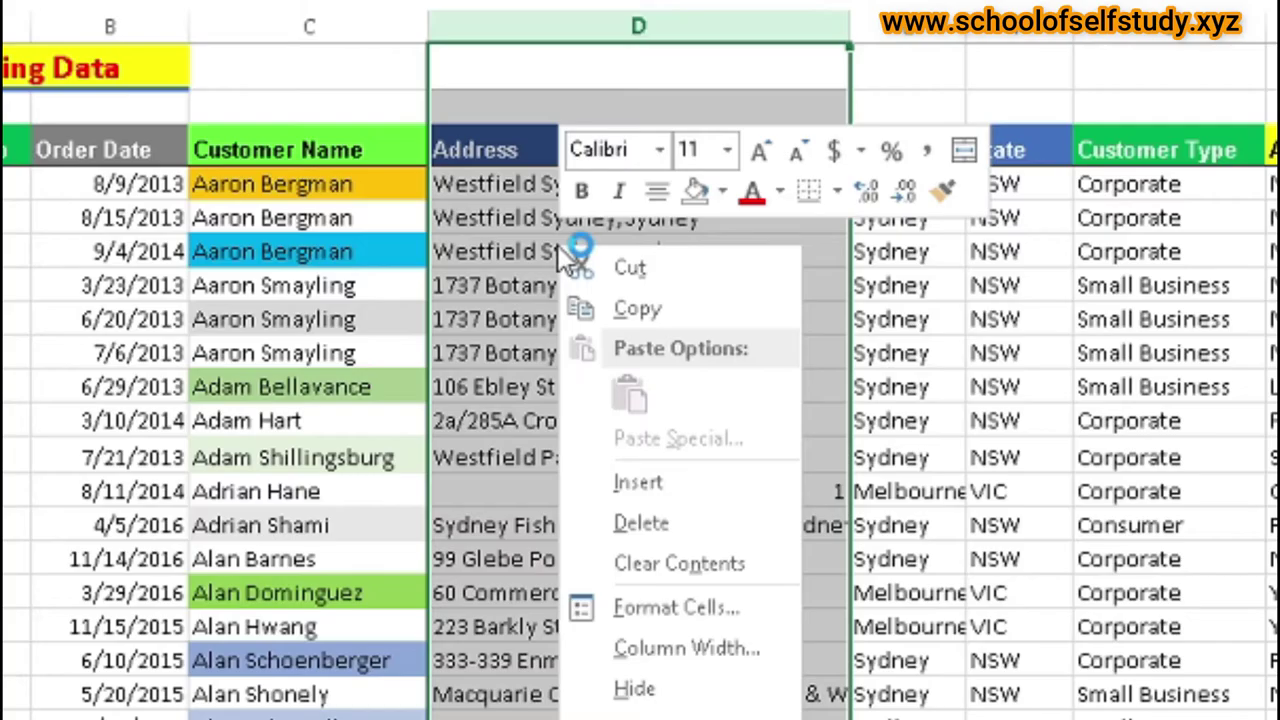
left_click(640, 484)
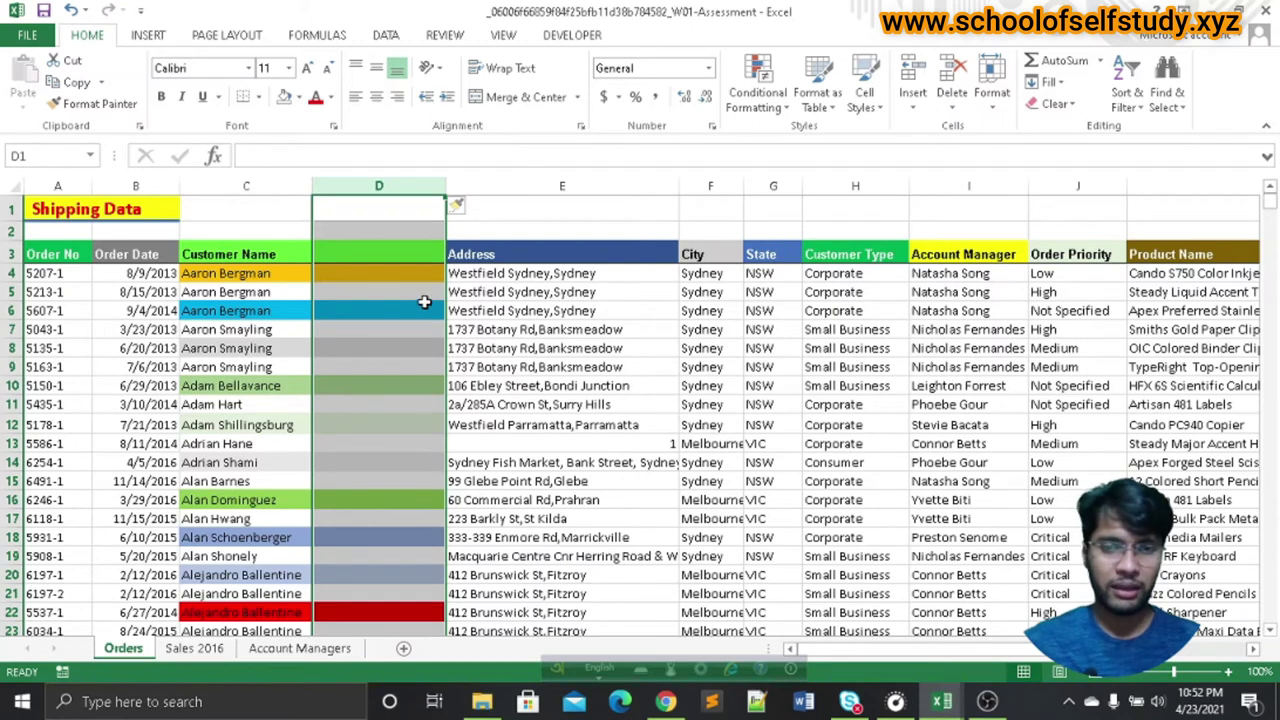
left_click(262, 186)
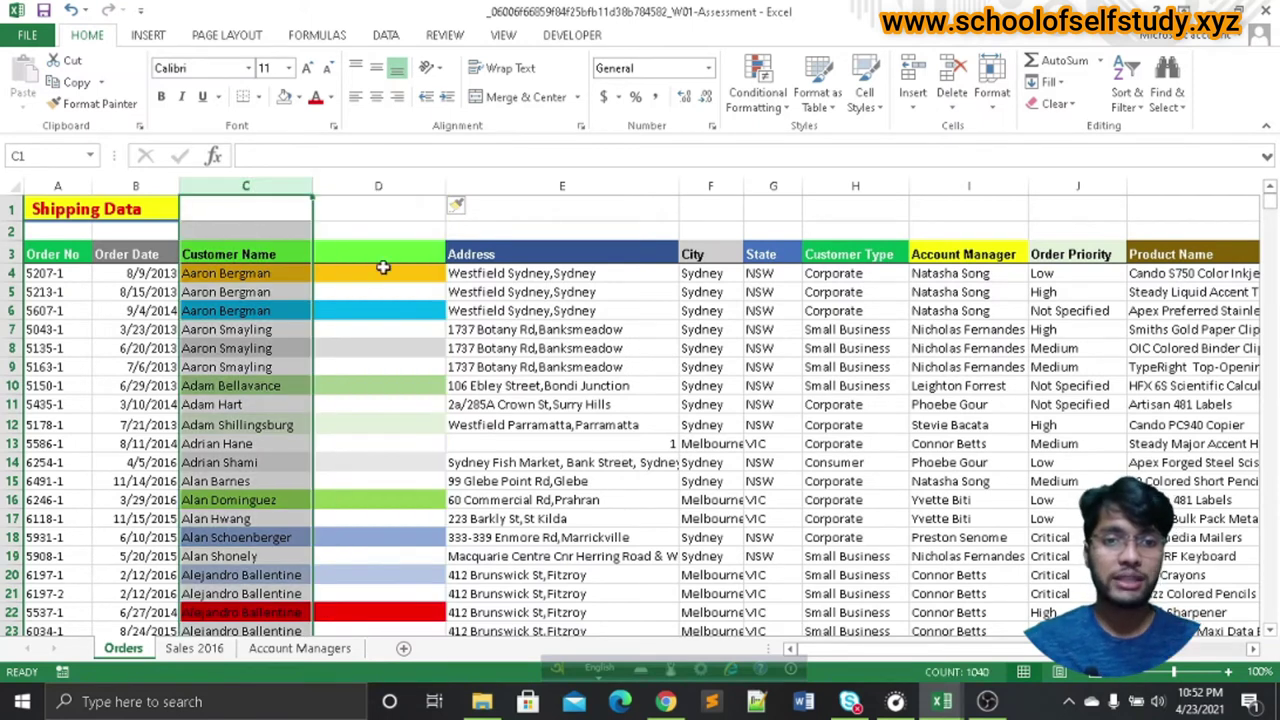
left_click(379, 186)
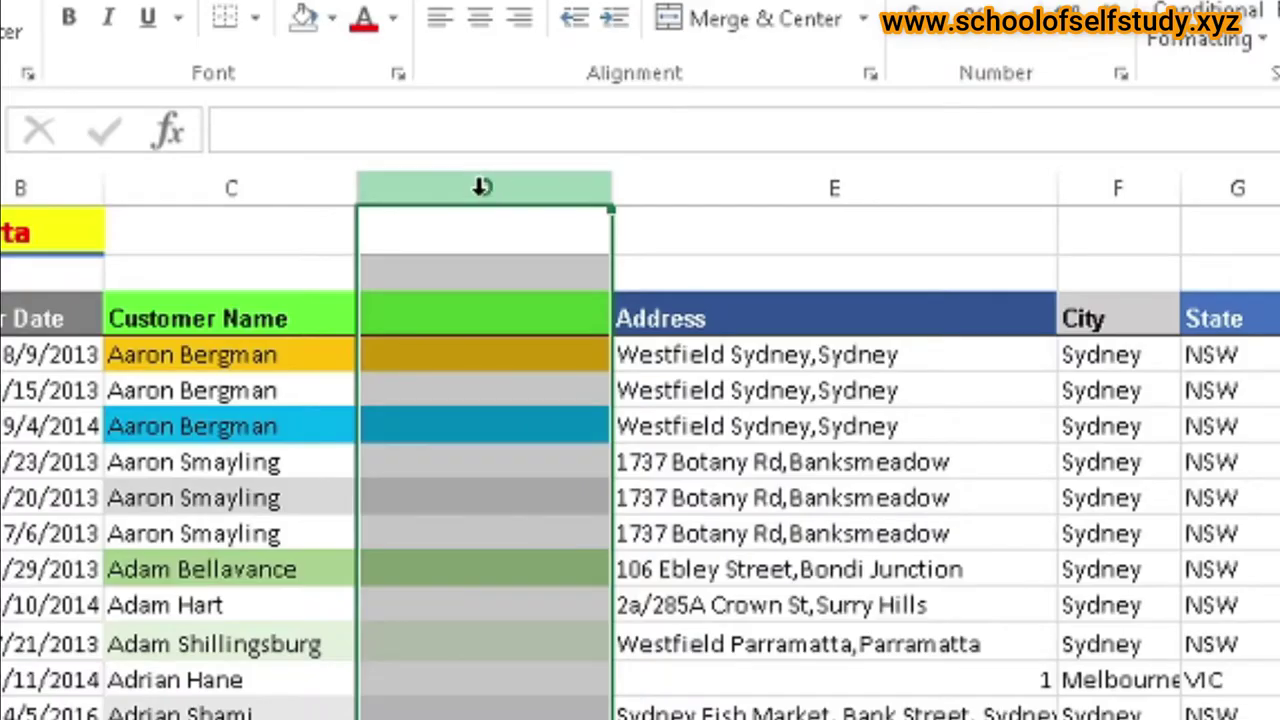
- Remove the fill colour from the new column D
right_click(379, 188)
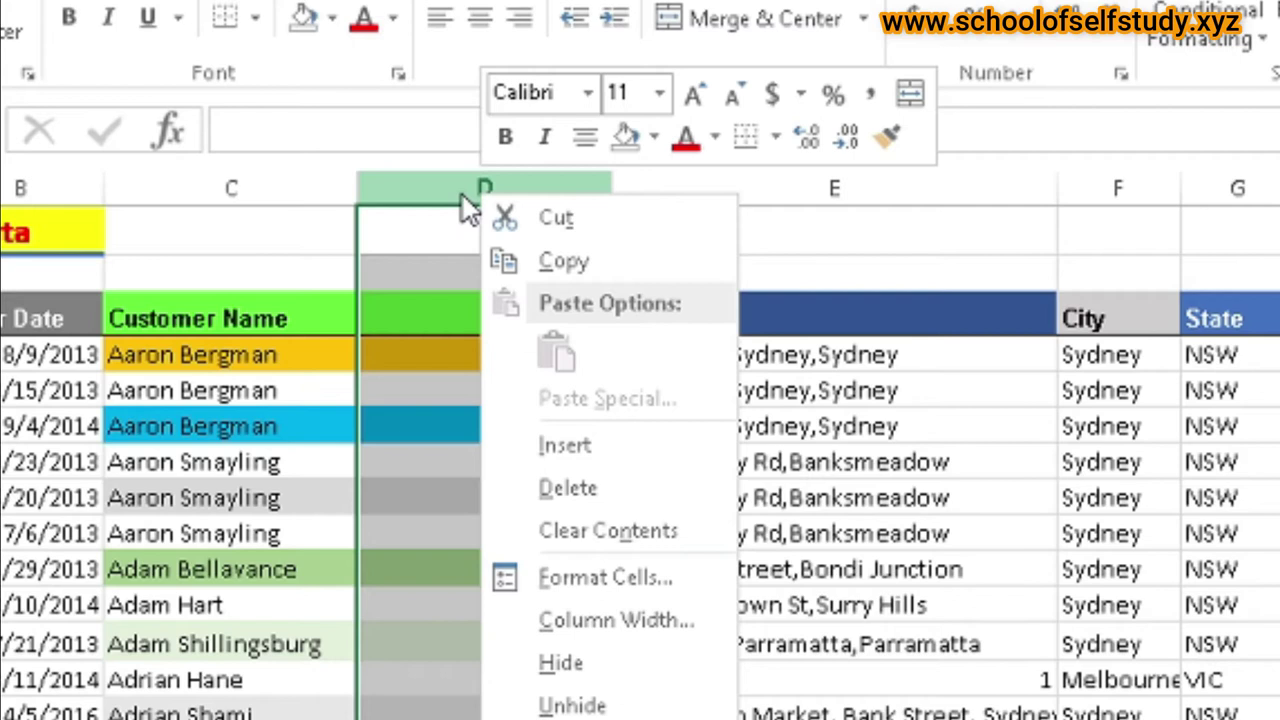
left_click(653, 139)
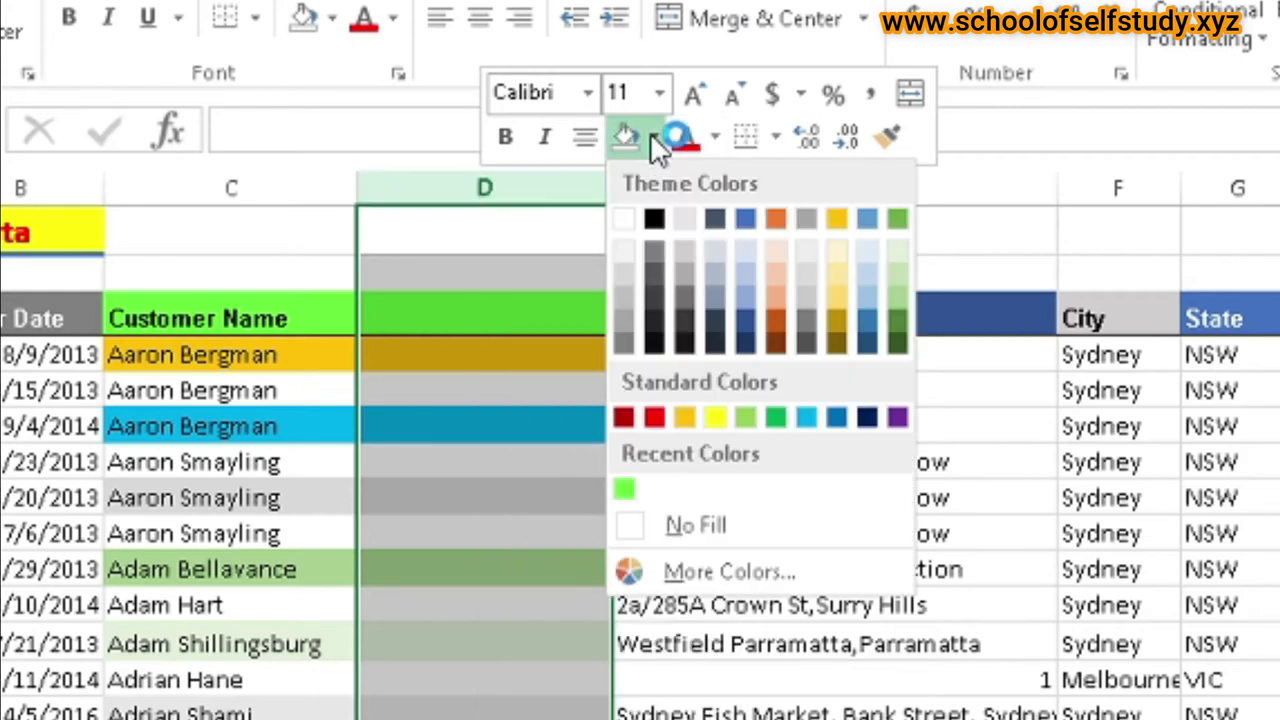
left_click(654, 523)
left_click(494, 600)
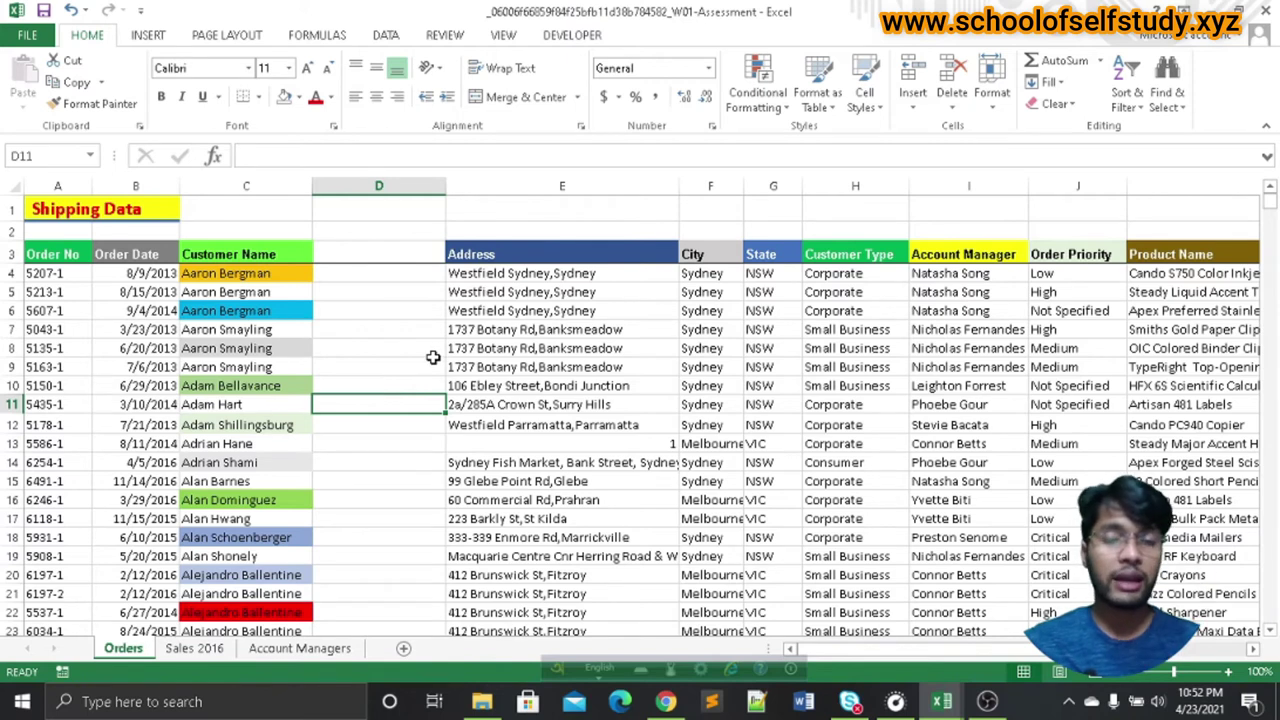
- Delete the empty column D using Ctrl+Space and Ctrl+-
left_click(487, 256)
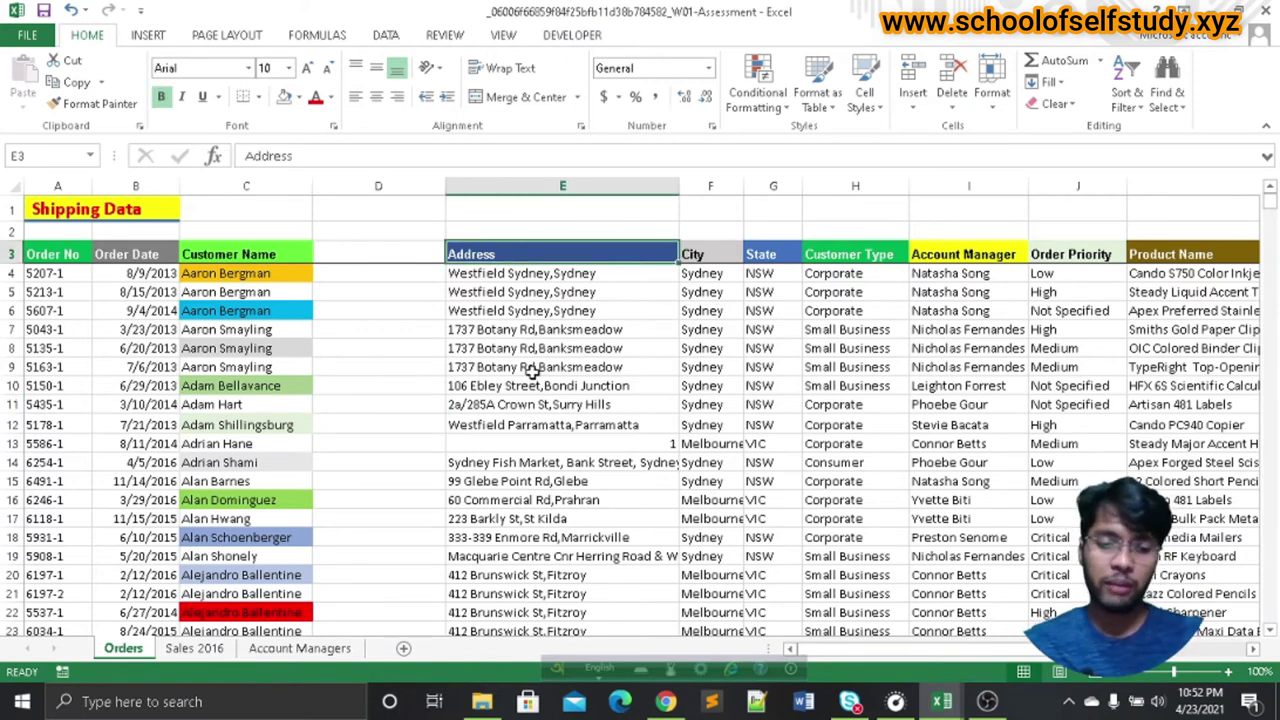
key("Left")
key("ctrl+space")
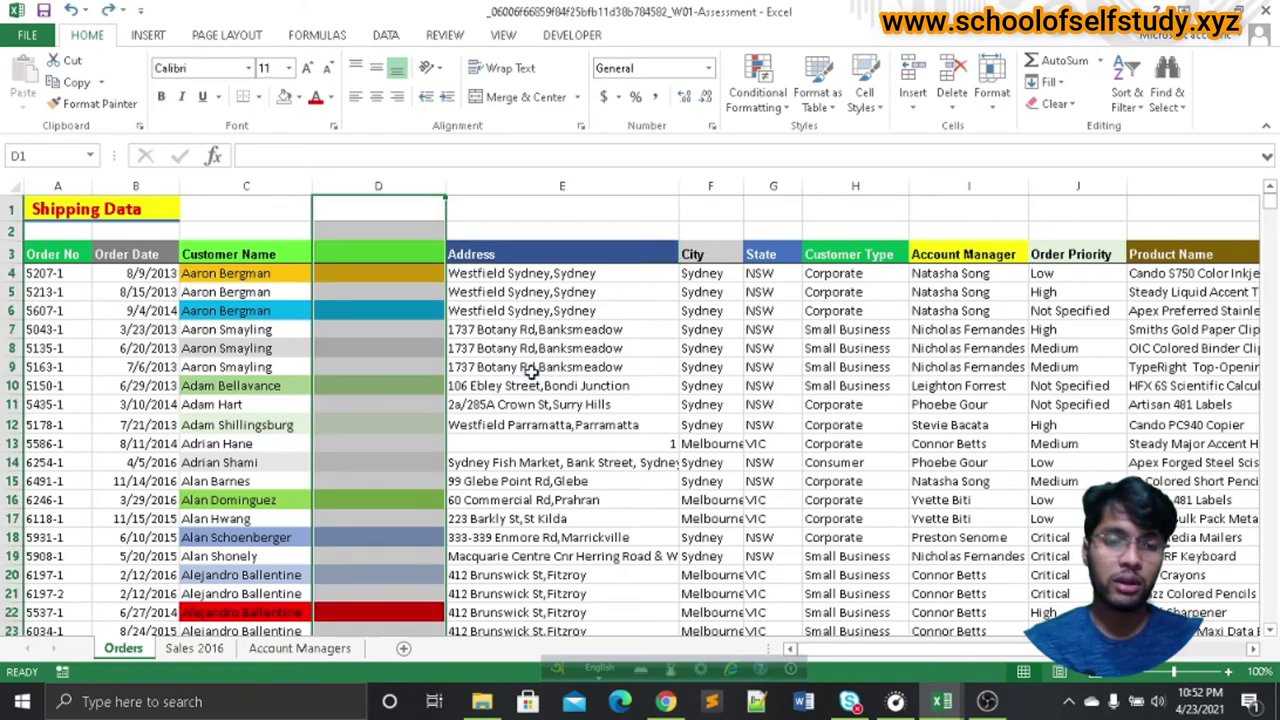
key("ctrl+minus")
left_click(247, 348)
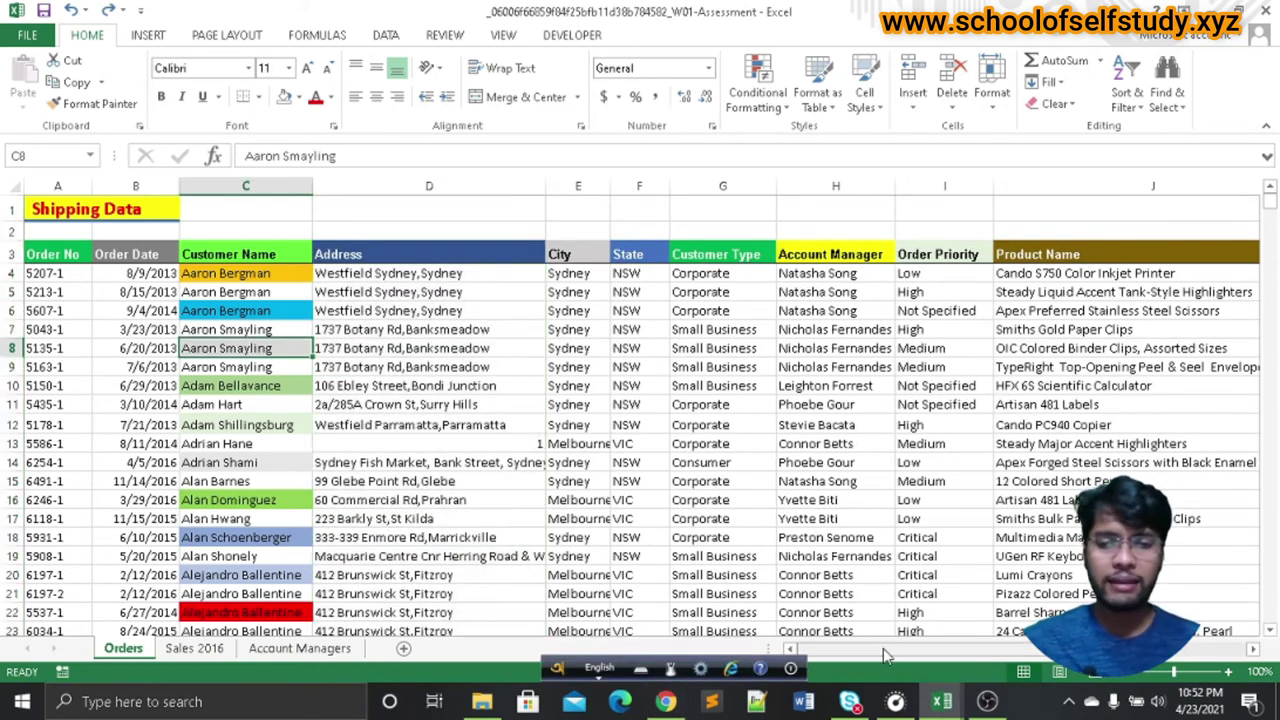
mouse_move(882, 650)
left_mouse_down()
mouse_move(1048, 660)
mouse_move(862, 652)
left_mouse_up()
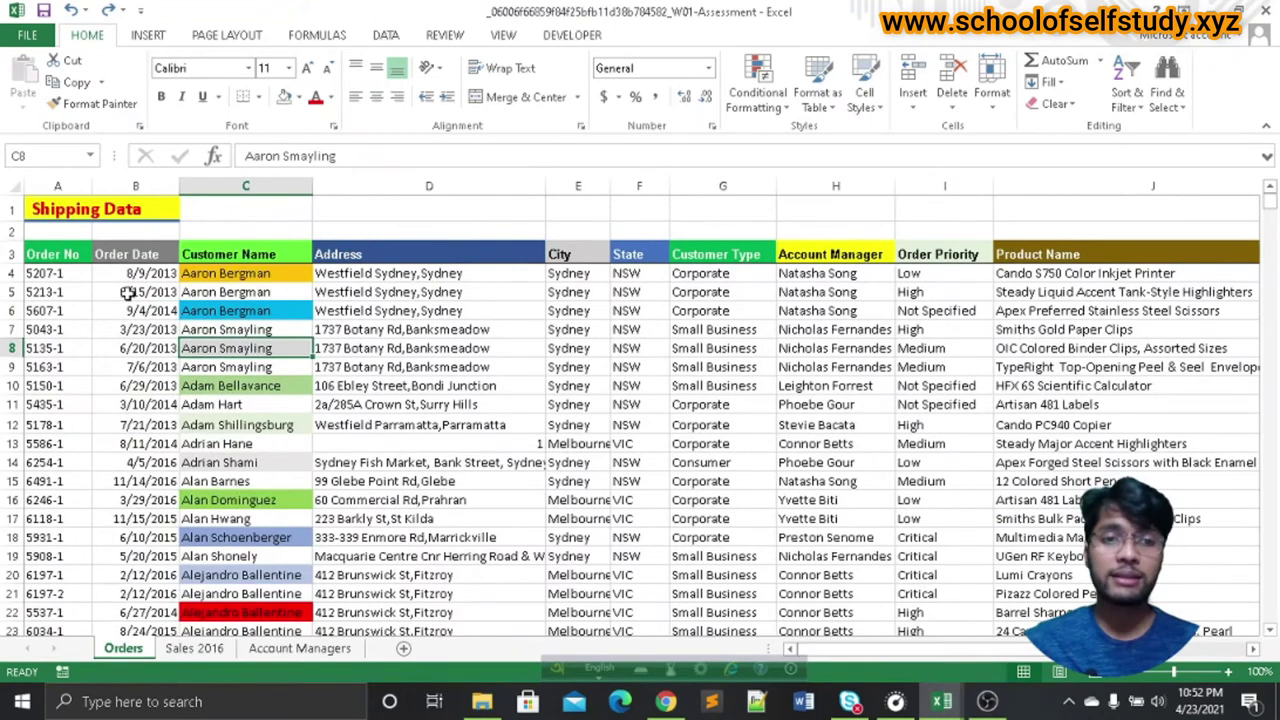
left_click(218, 278)
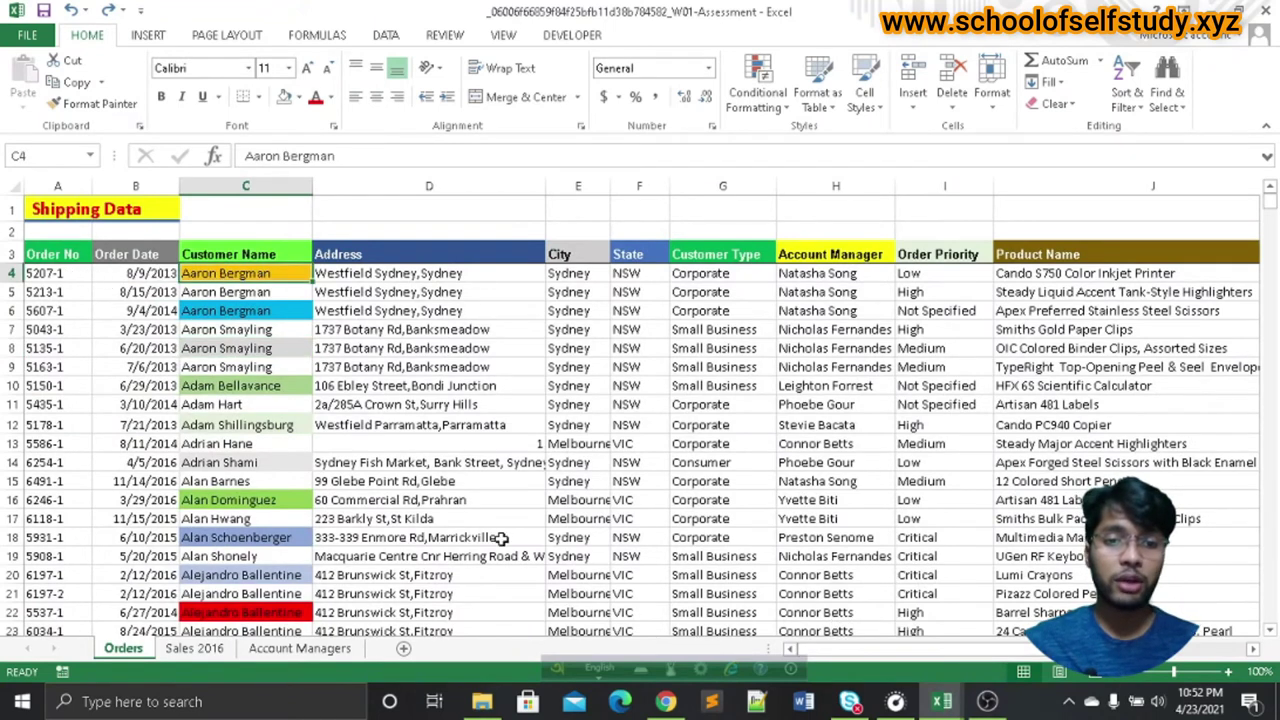
left_click_drag(862, 652, 990, 650)
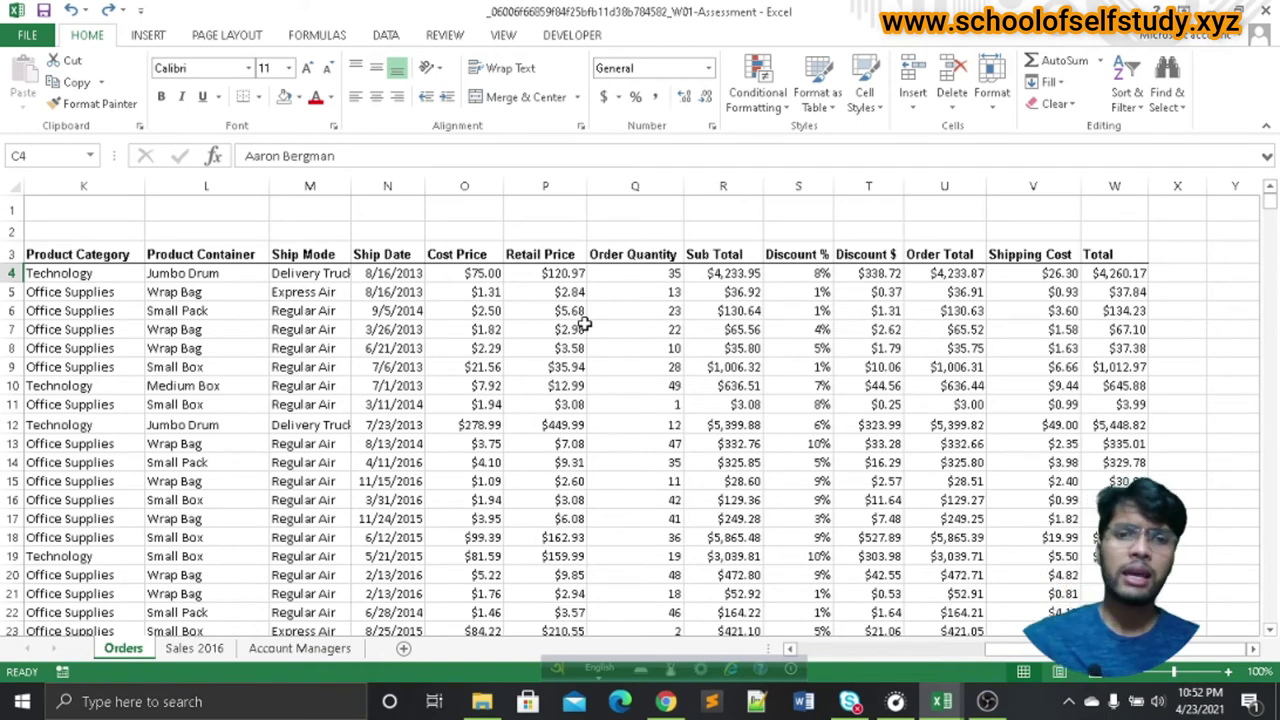
left_click(464, 255)
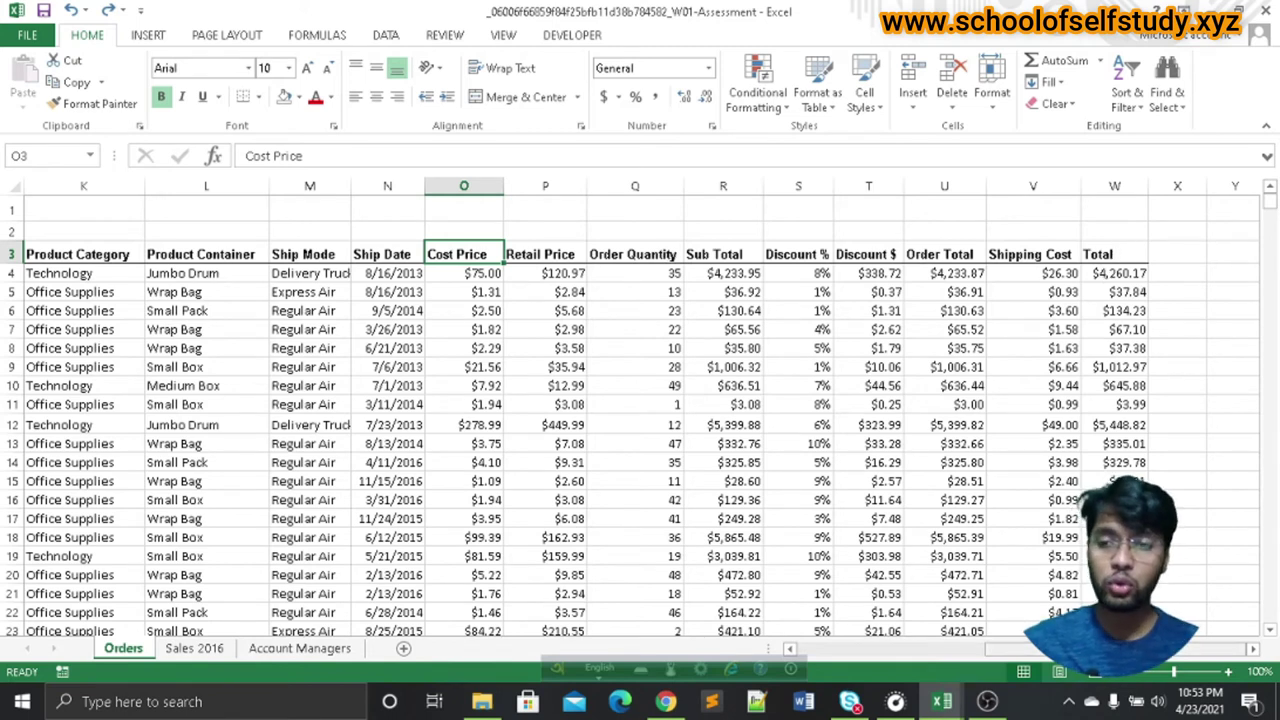
scroll(640, 400, "left", 5)
- Select columns D through J by dragging, then again from column D with a Shift-click on J
left_click(222, 273)
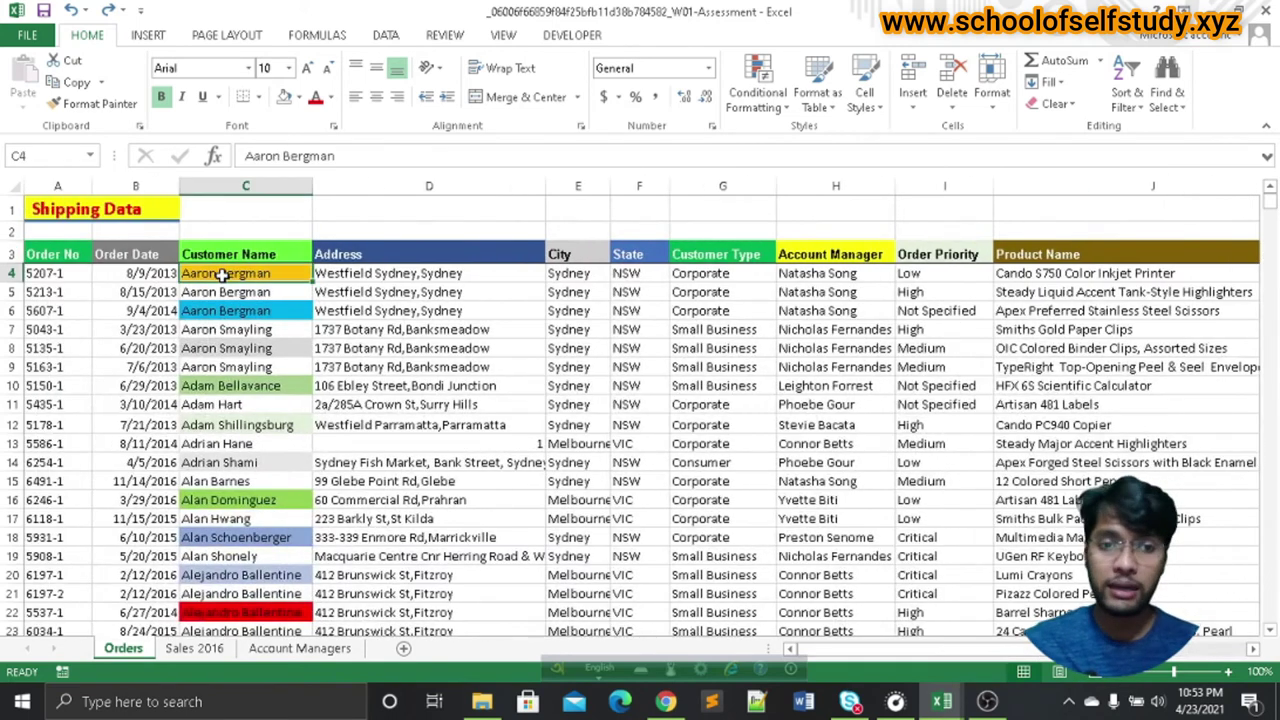
left_click_drag(934, 657, 932, 657)
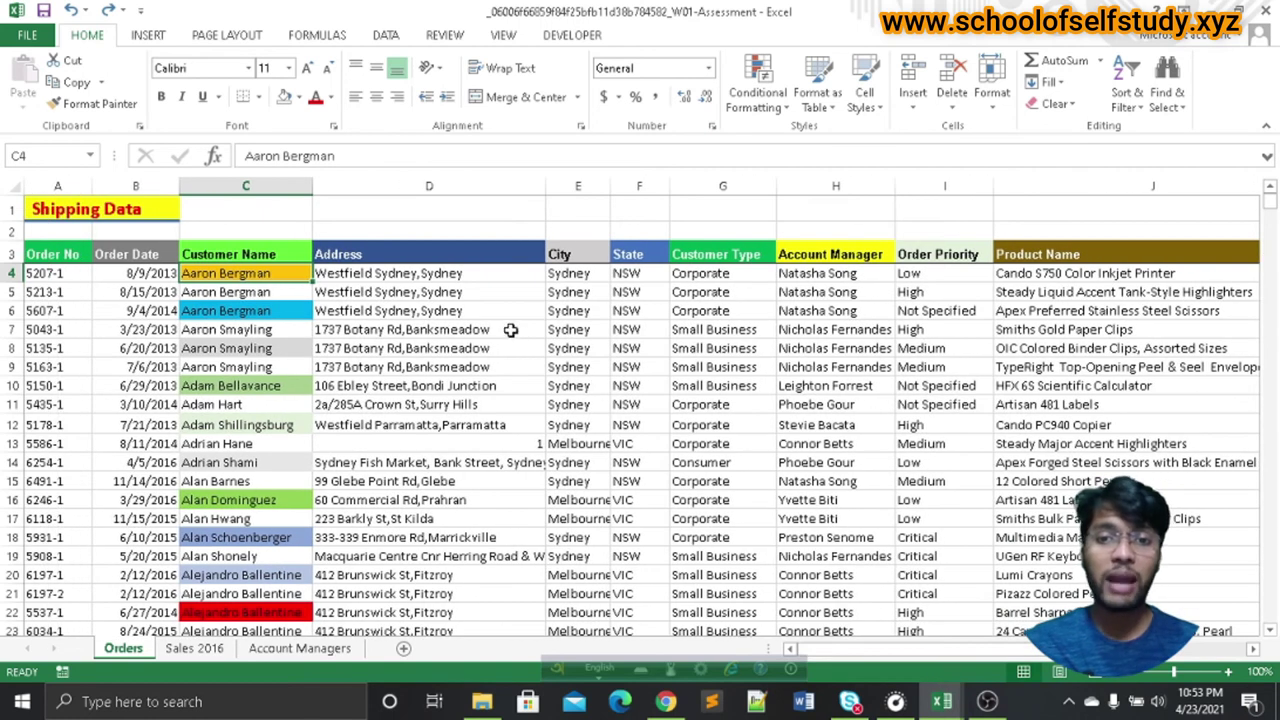
left_click(427, 186)
left_click_drag(469, 183, 1113, 191)
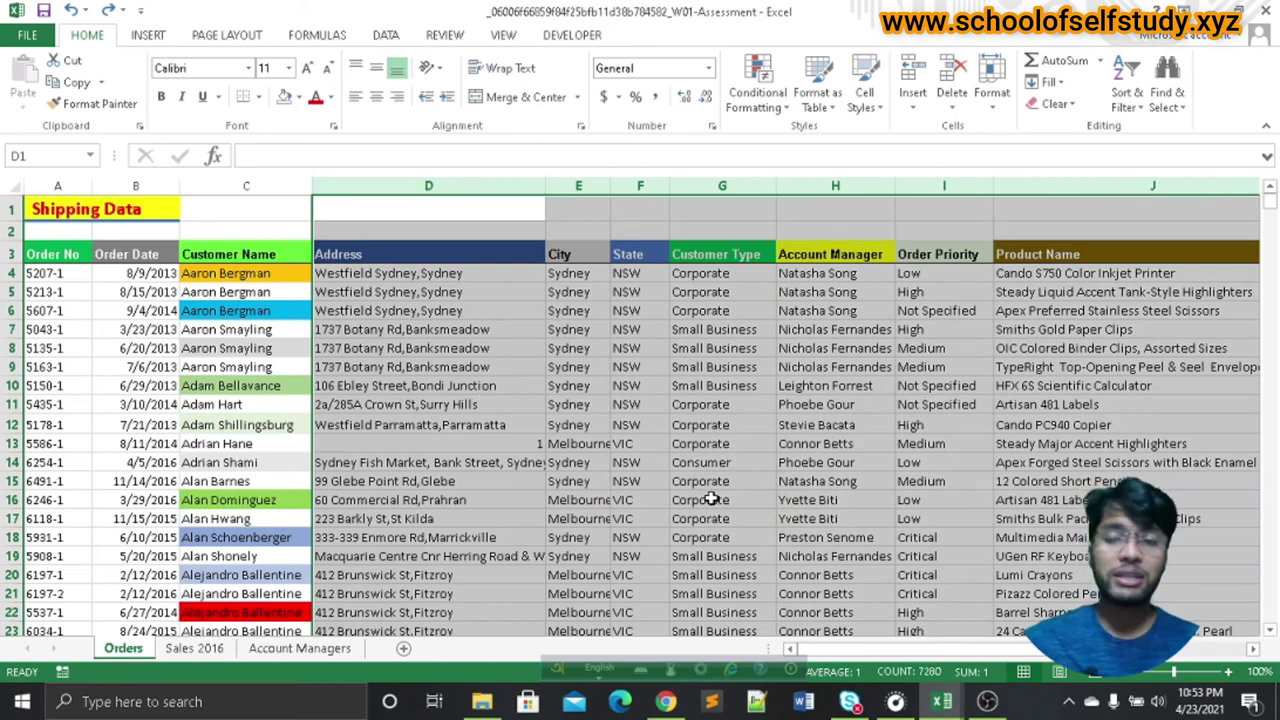
left_click(400, 212)
left_click(426, 185)
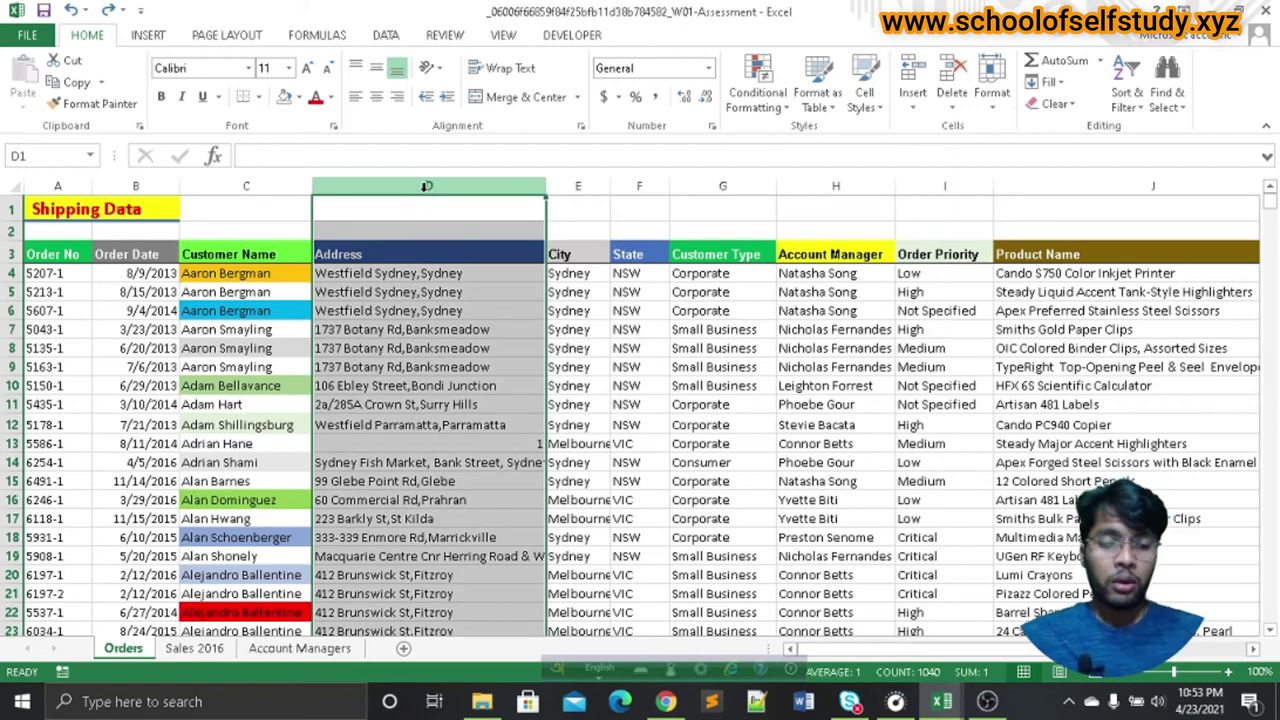
left_click(1160, 185, "shift")
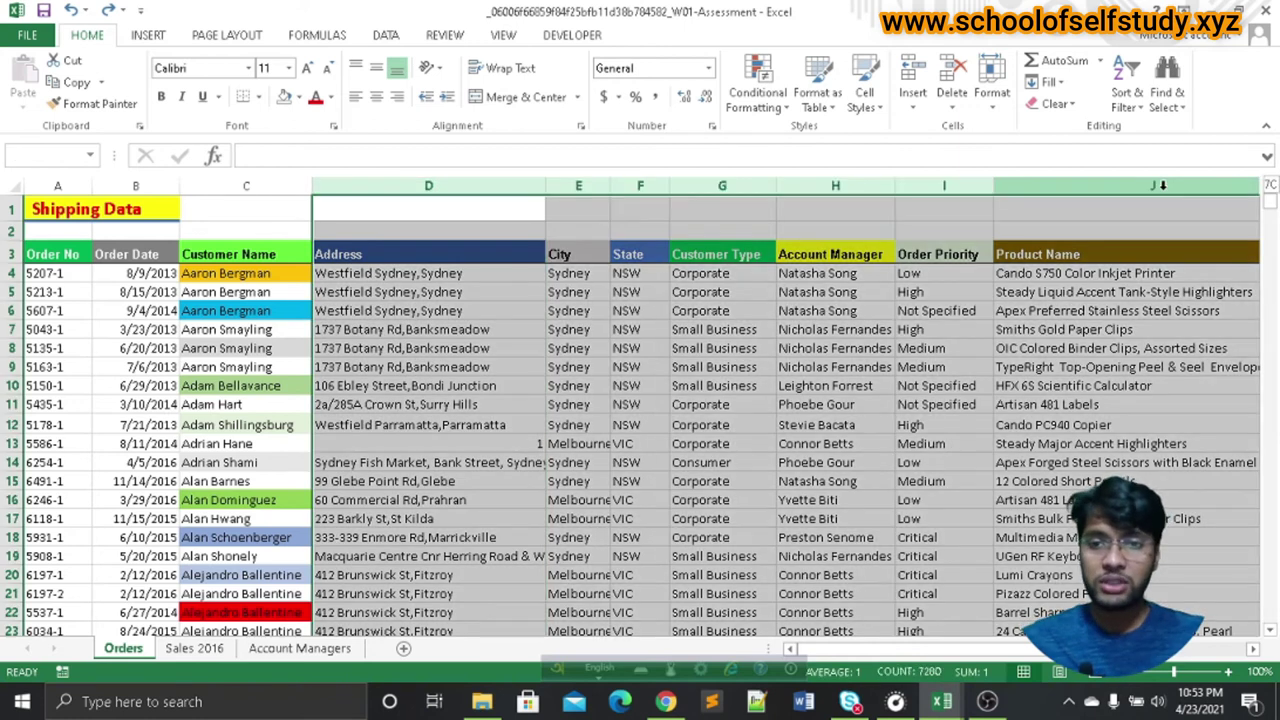
- Hide the selected columns D through J, Address to Product Name
right_click(702, 306)
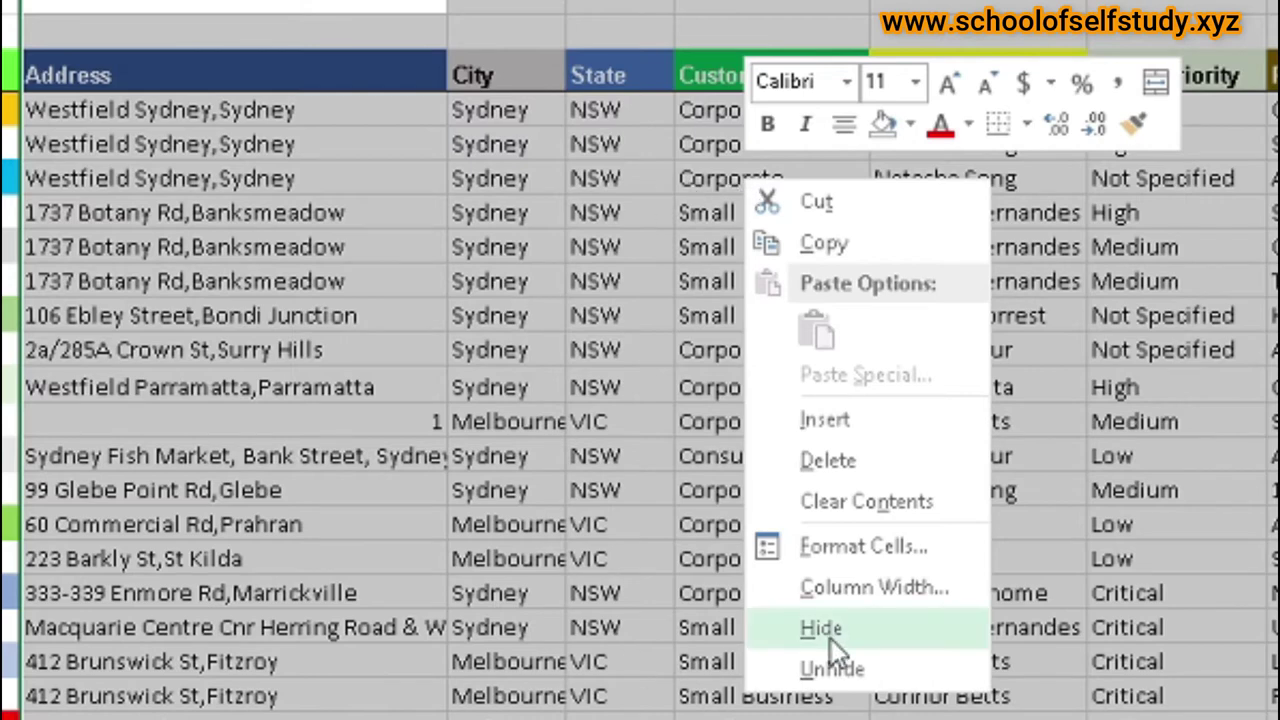
left_click(831, 638)
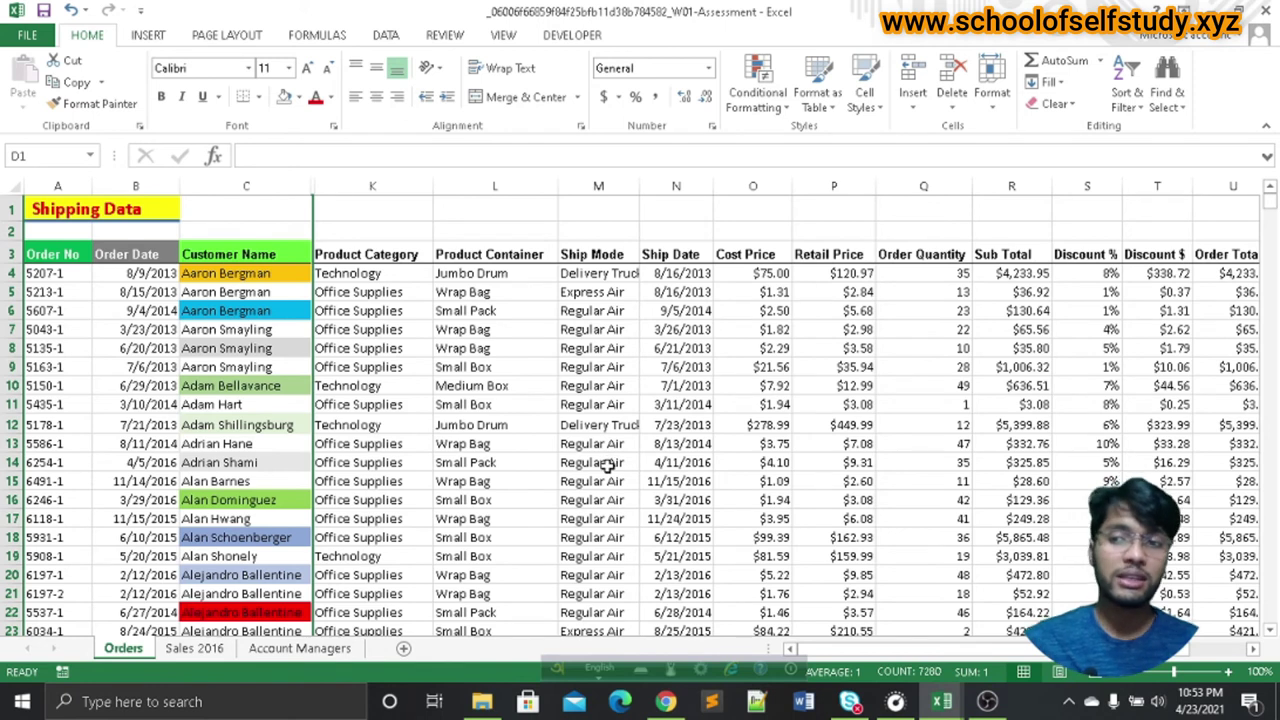
left_click_drag(960, 650, 906, 662)
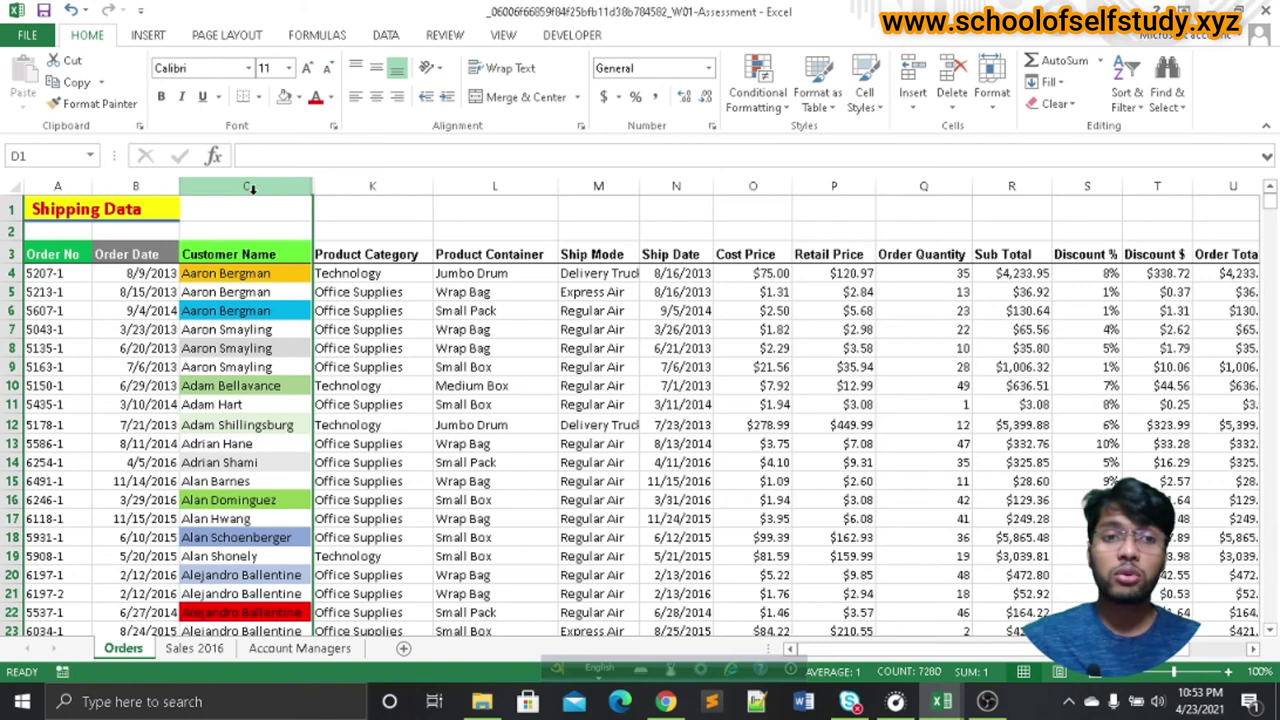
- Select columns C and K and unhide the hidden columns D through J between them
left_click(250, 188)
left_click(372, 186)
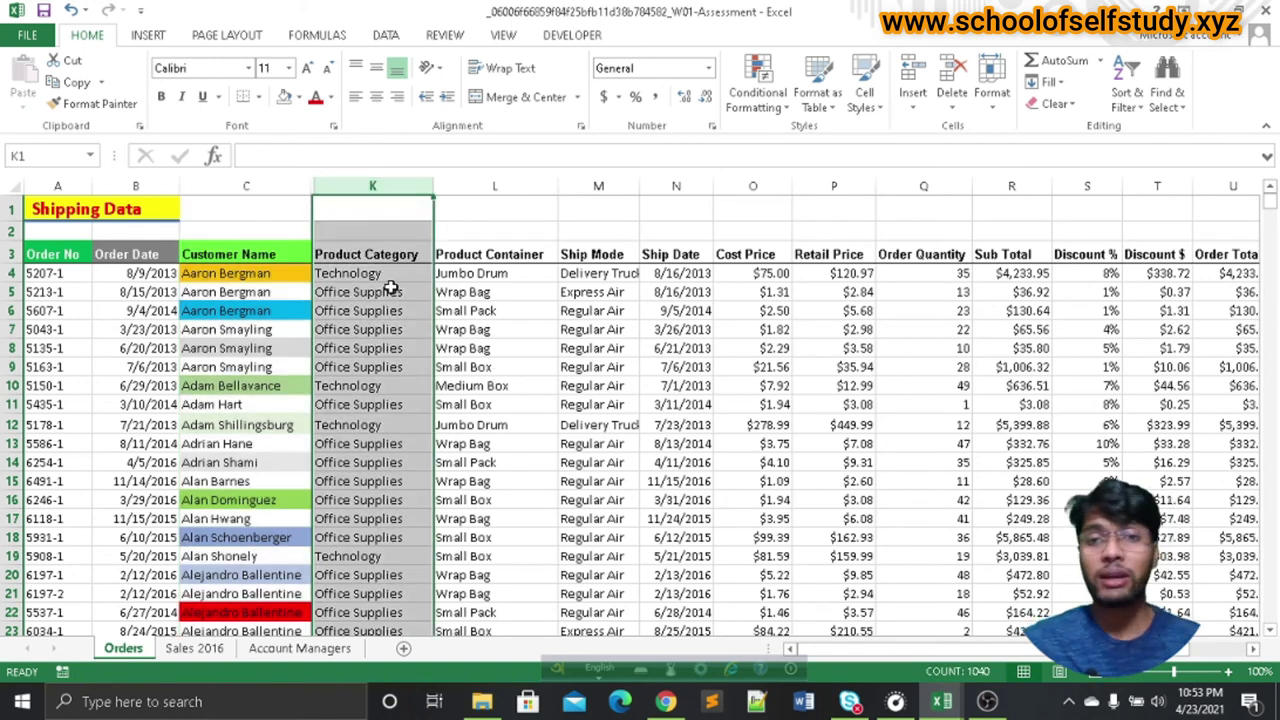
left_click(243, 186)
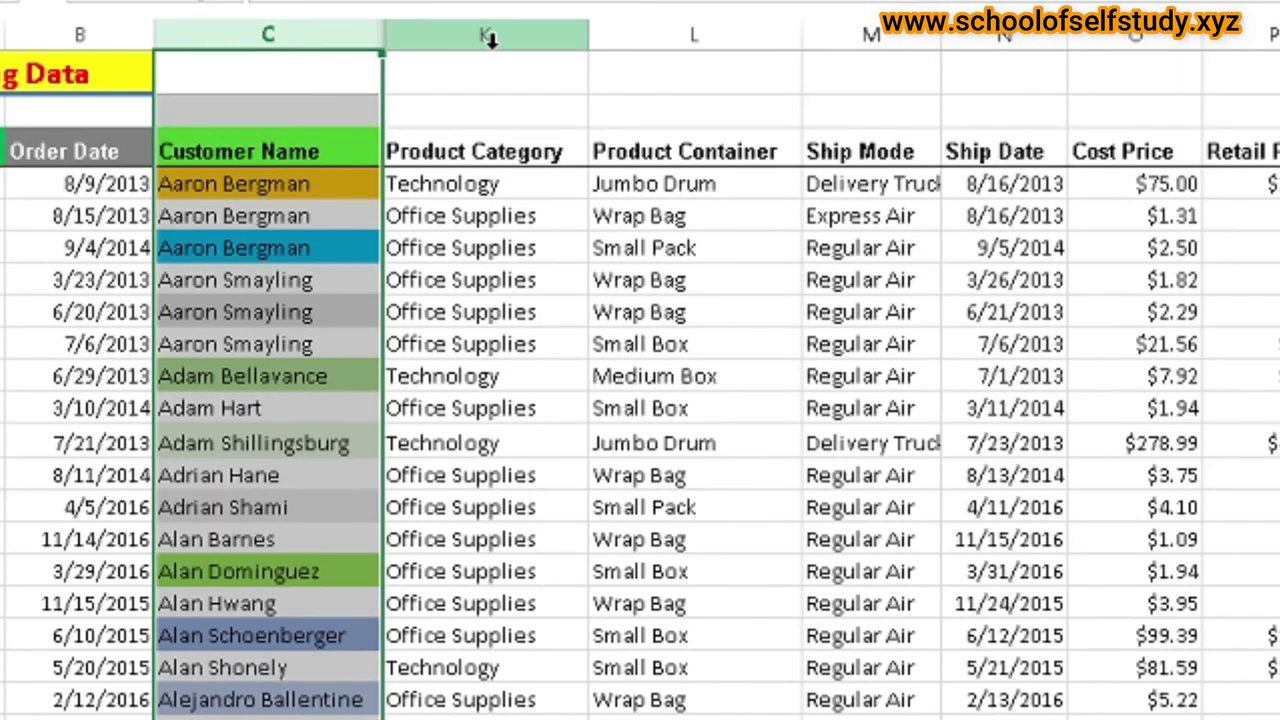
left_click(490, 36, "ctrl")
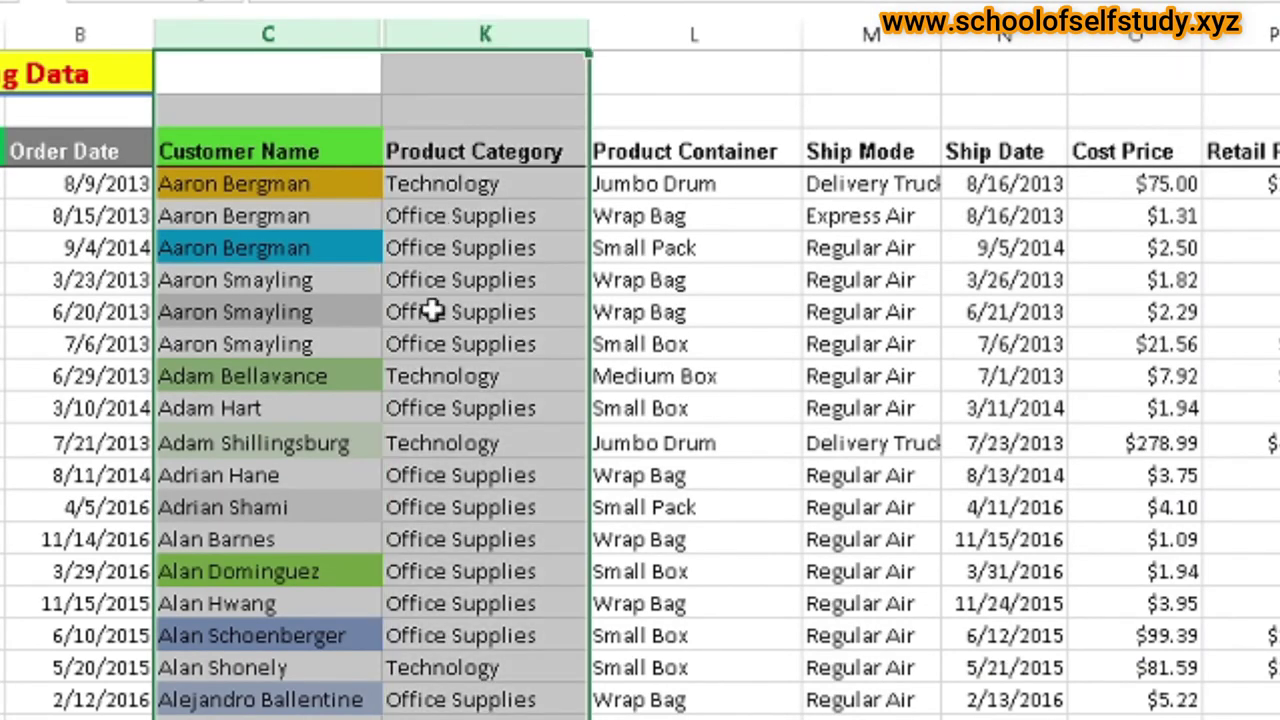
right_click(354, 220)
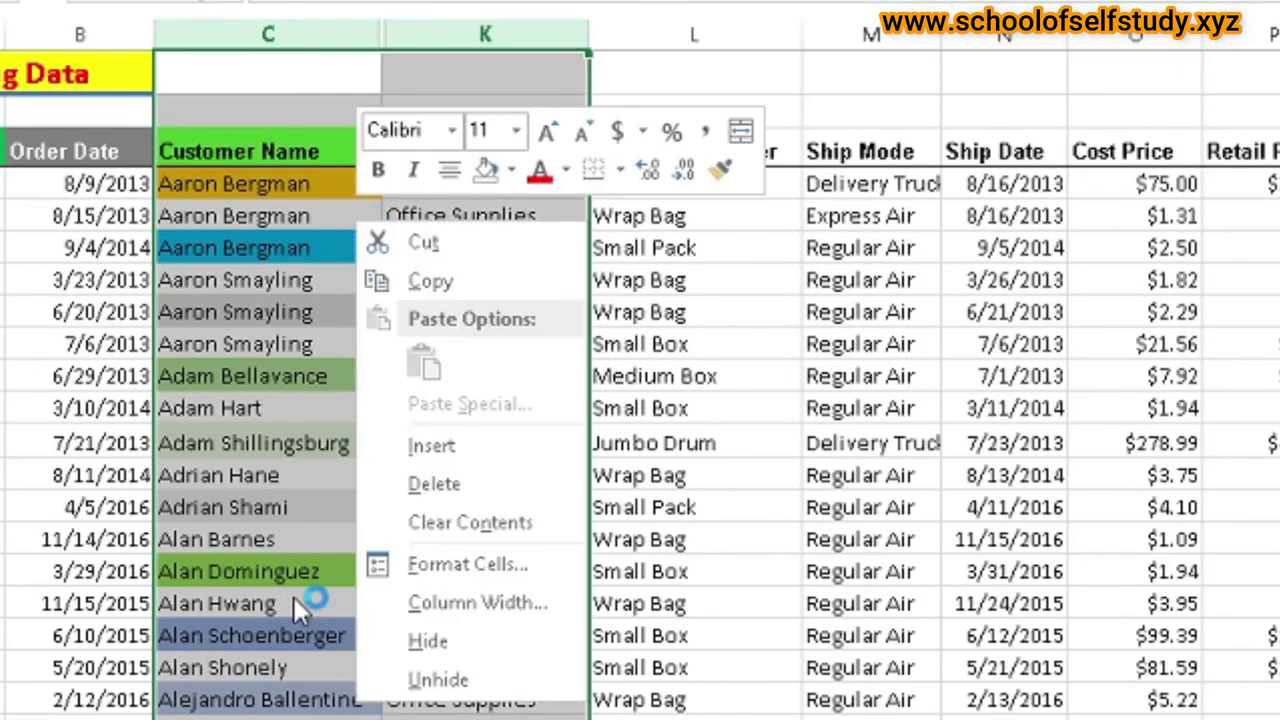
left_click(400, 675)
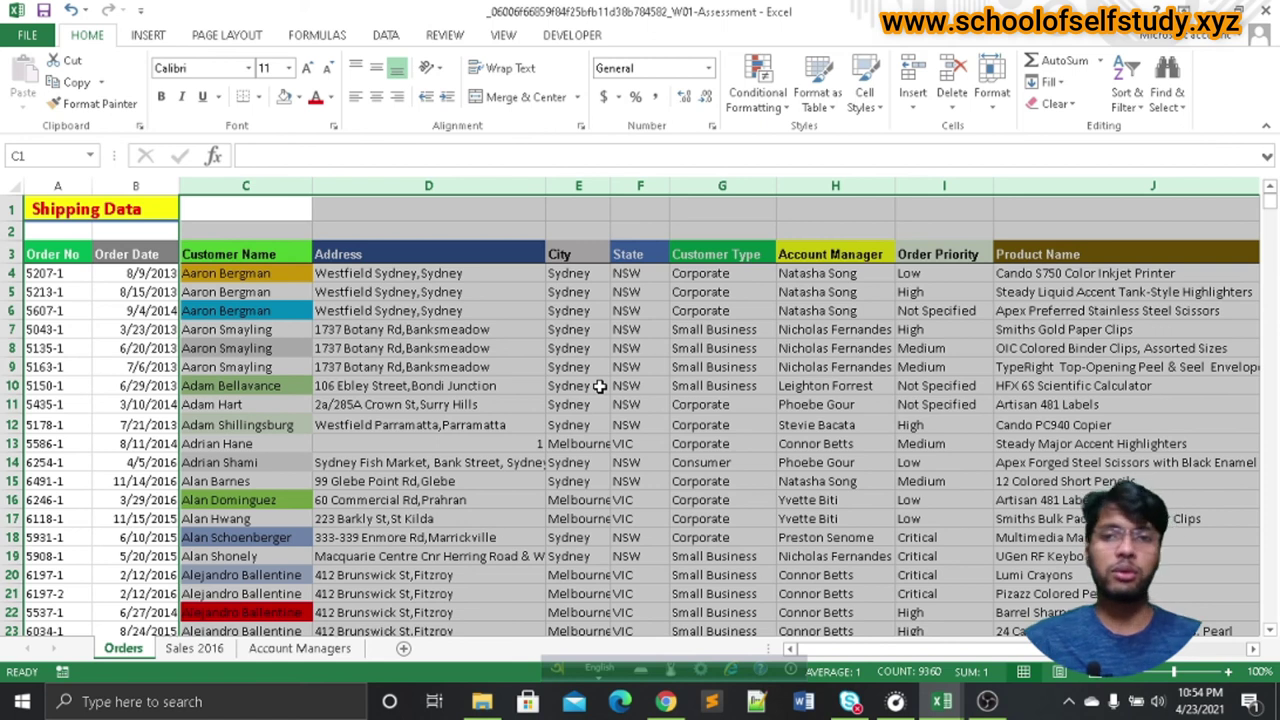
left_click(401, 347)
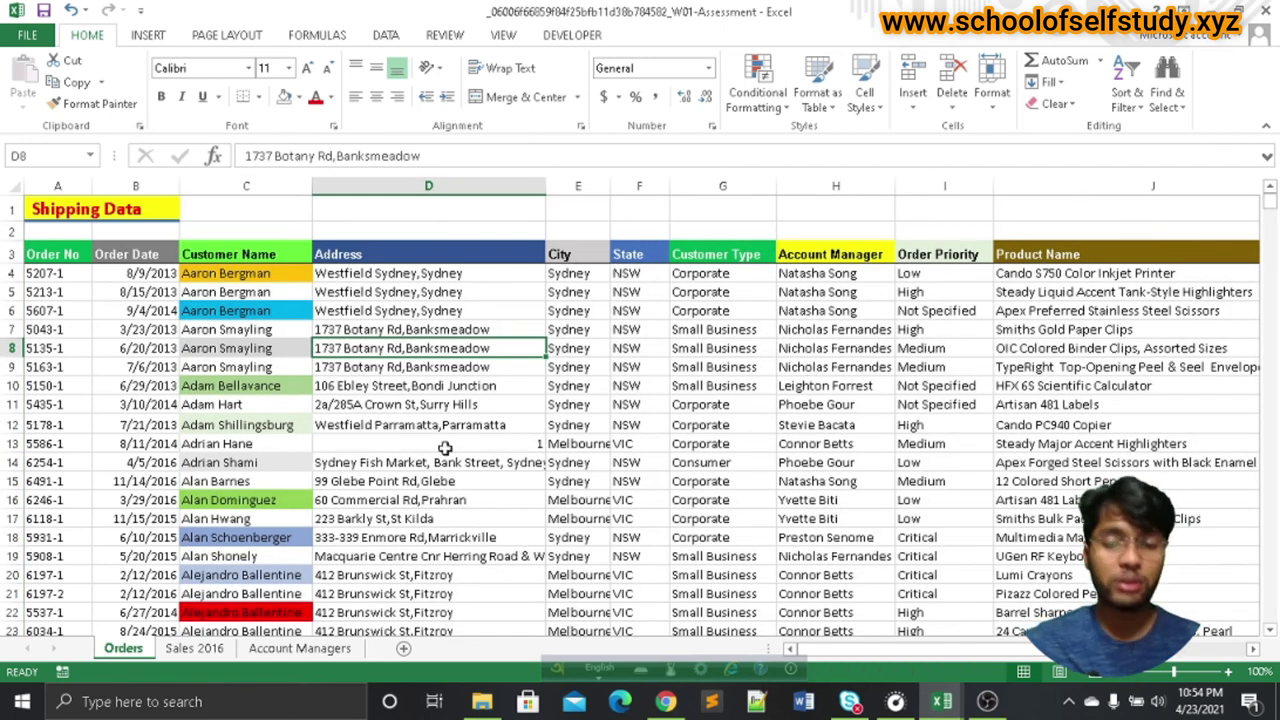